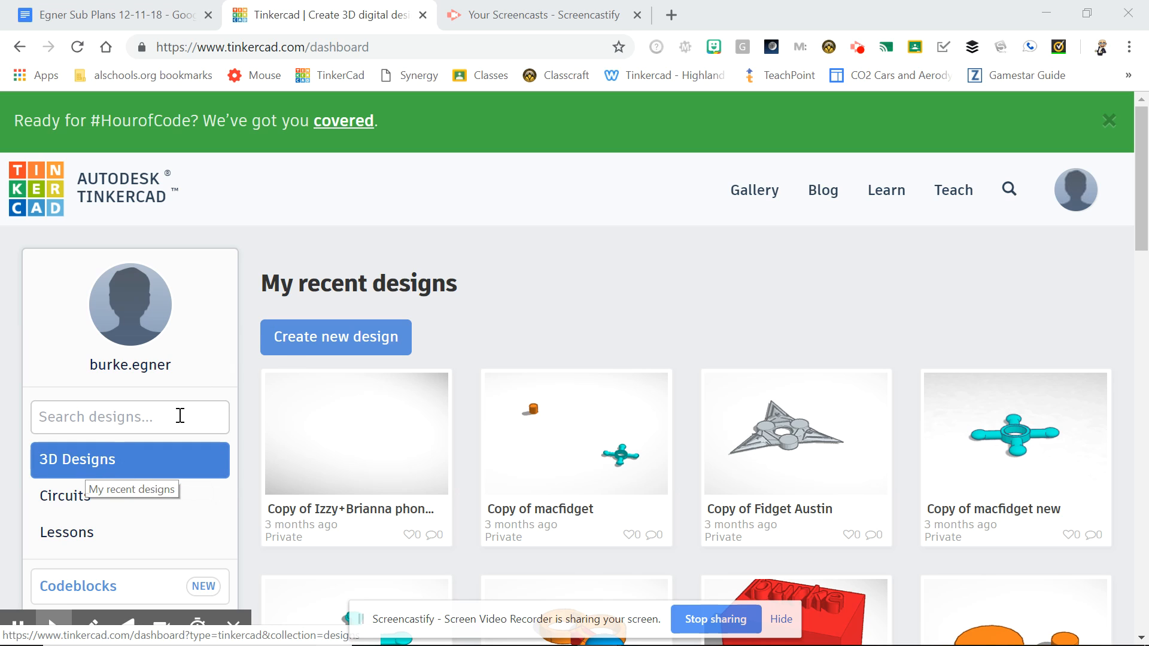
Create a new 3D design and rename it with the designer's first name followed by "cookie"
click(363, 333)
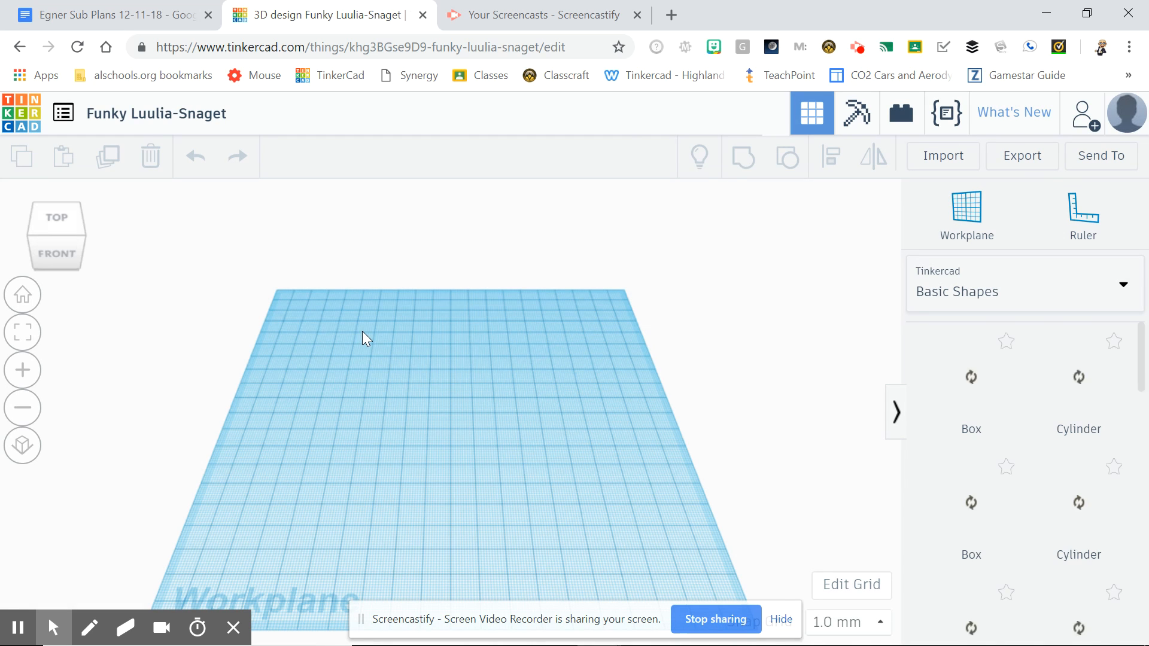
click(185, 115)
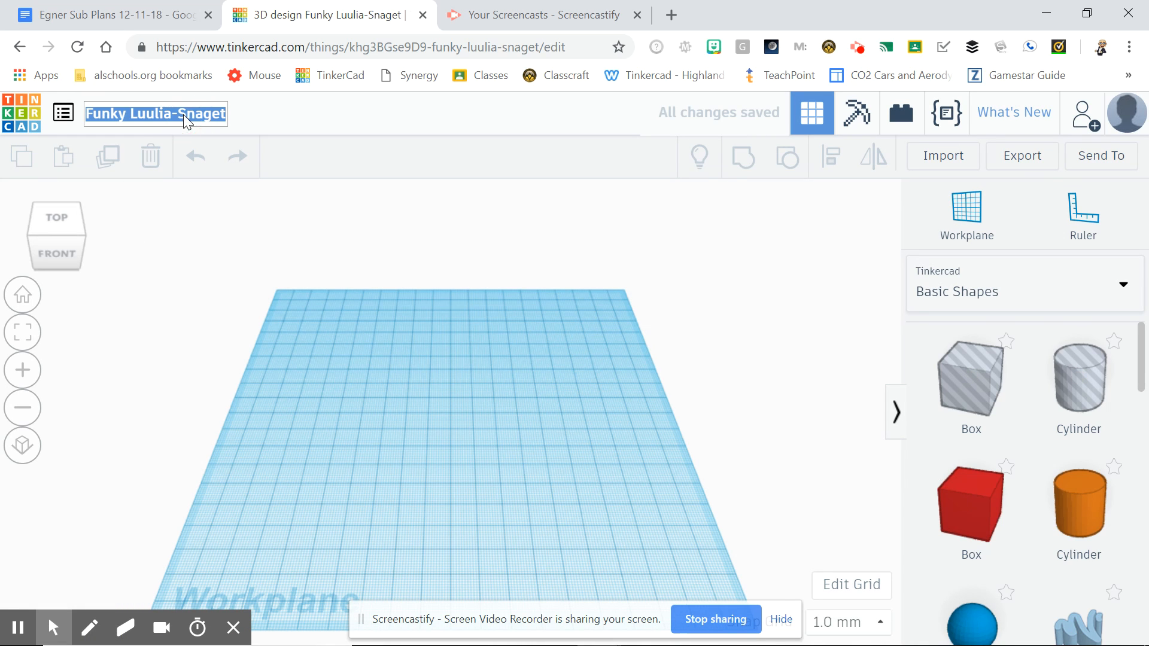
text(burke)
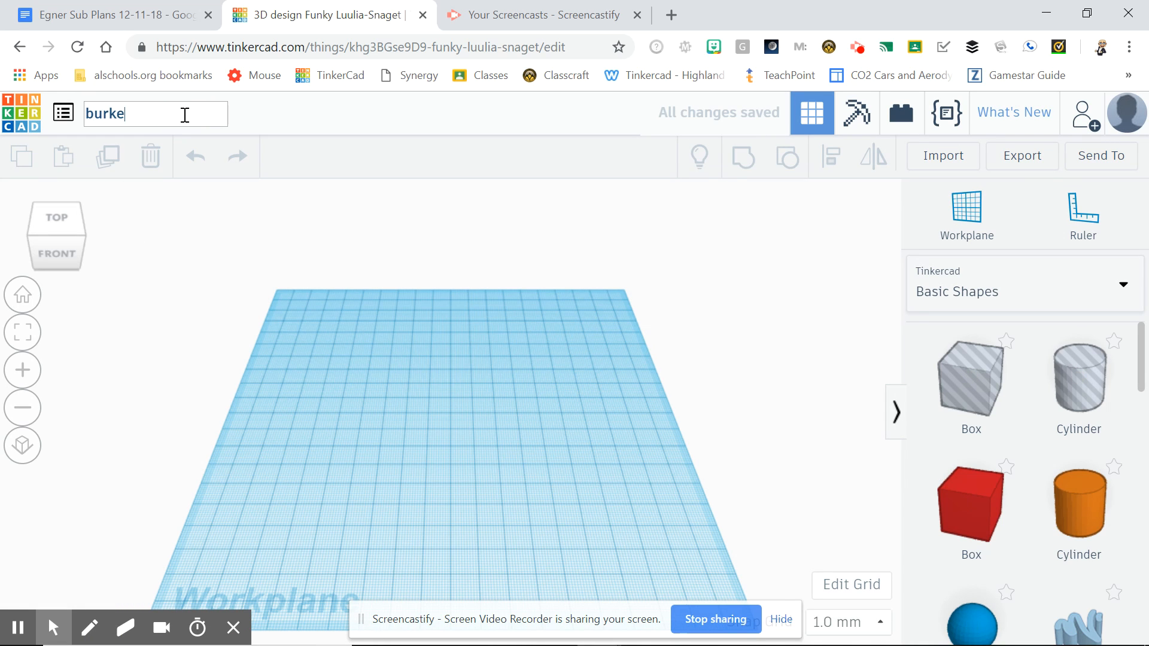
text( cookie)
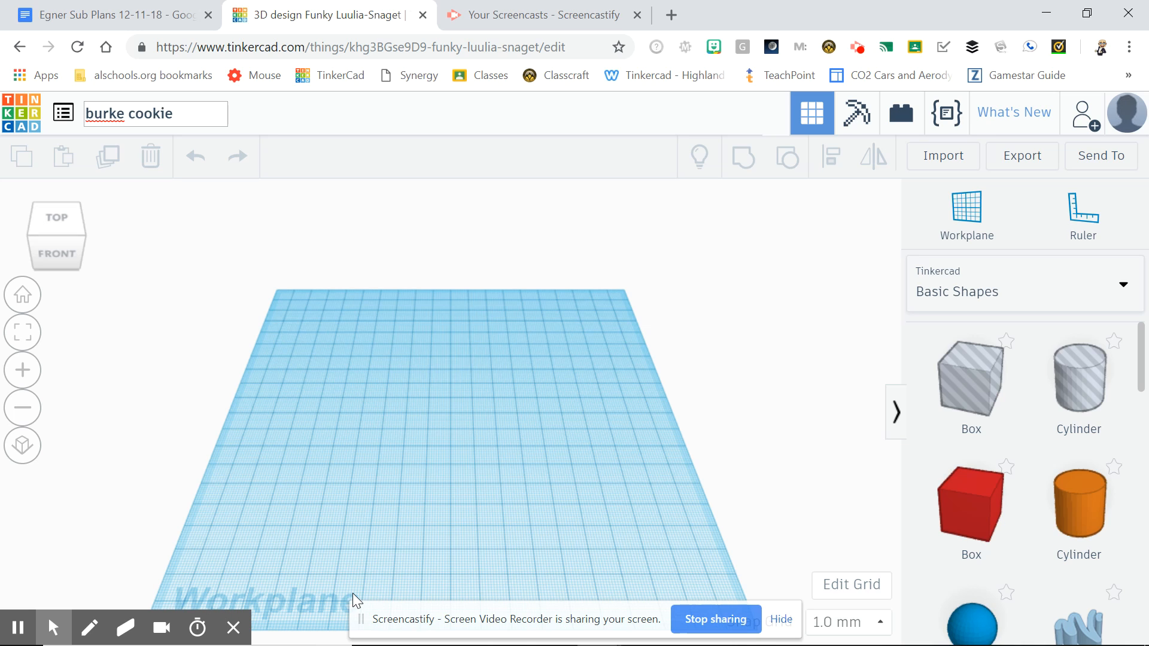
click(59, 237)
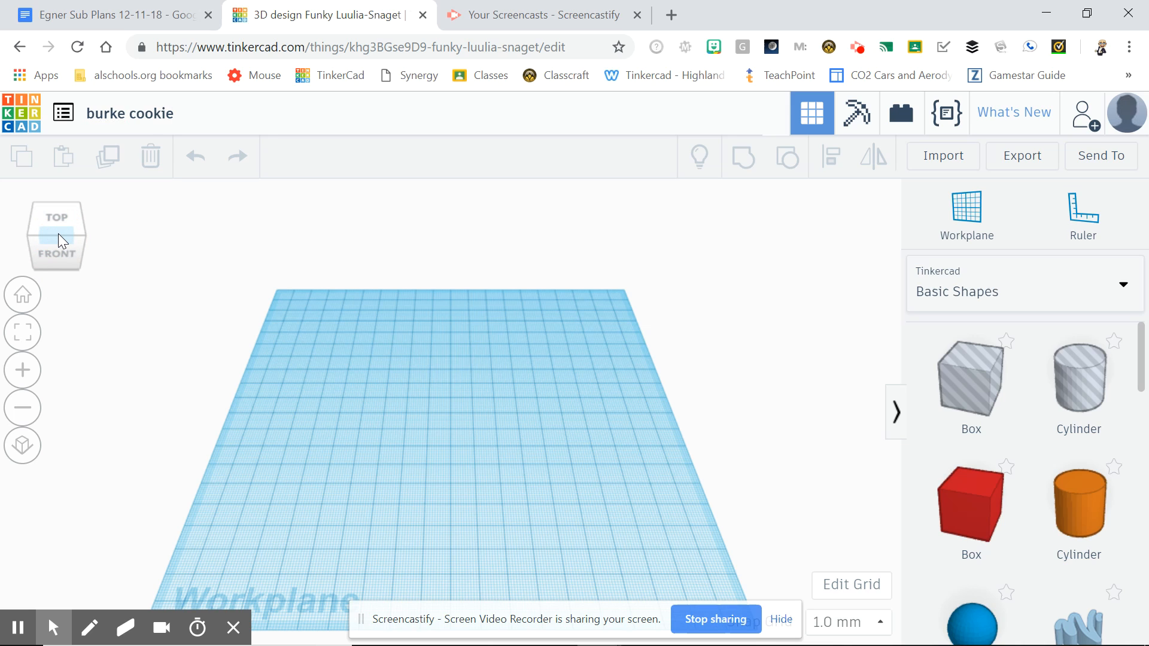
click(60, 249)
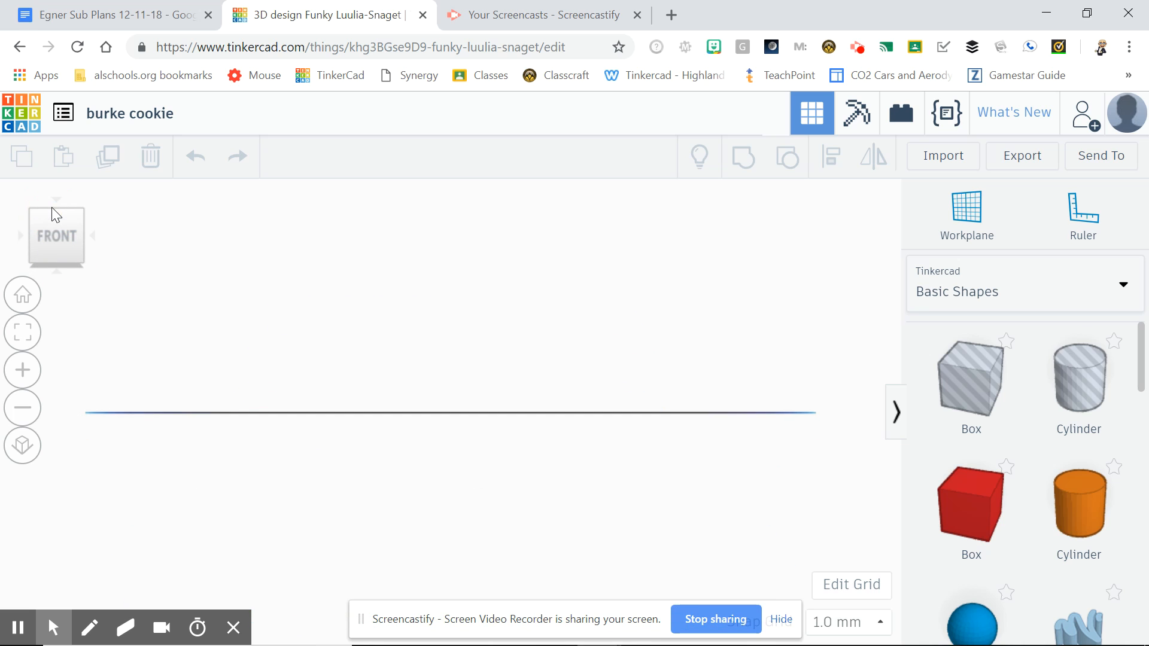
click(53, 228)
click(53, 239)
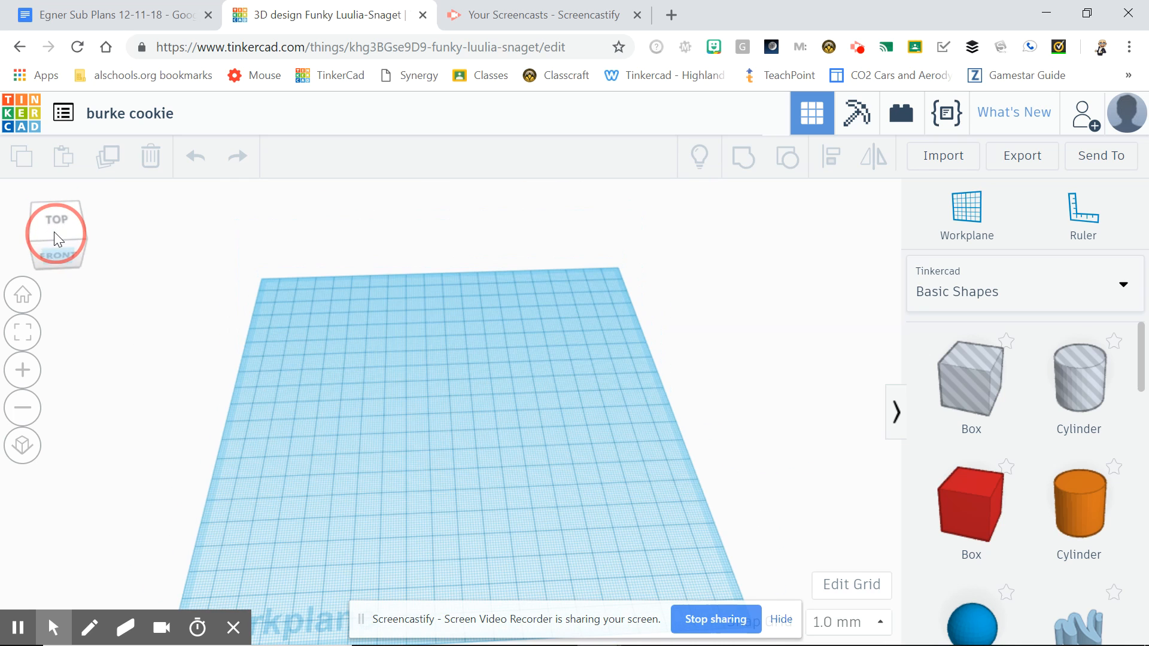
click(58, 240)
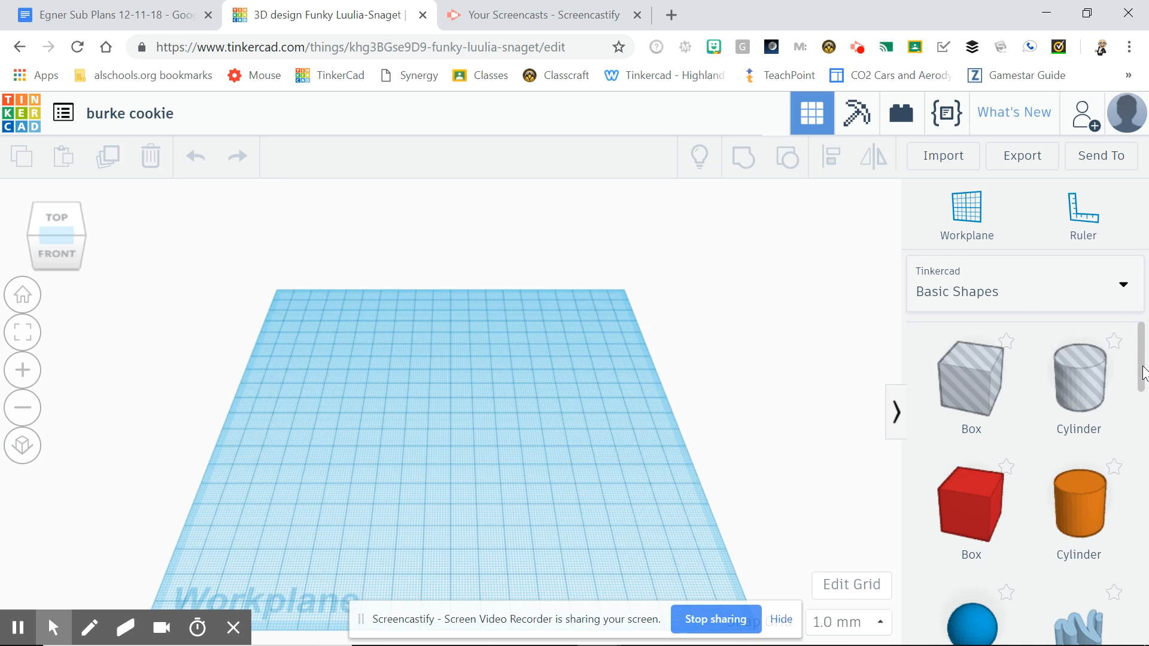
Place a Heart from the Basic Shapes near the middle of the workplane
drag(1144, 381, 1144, 556)
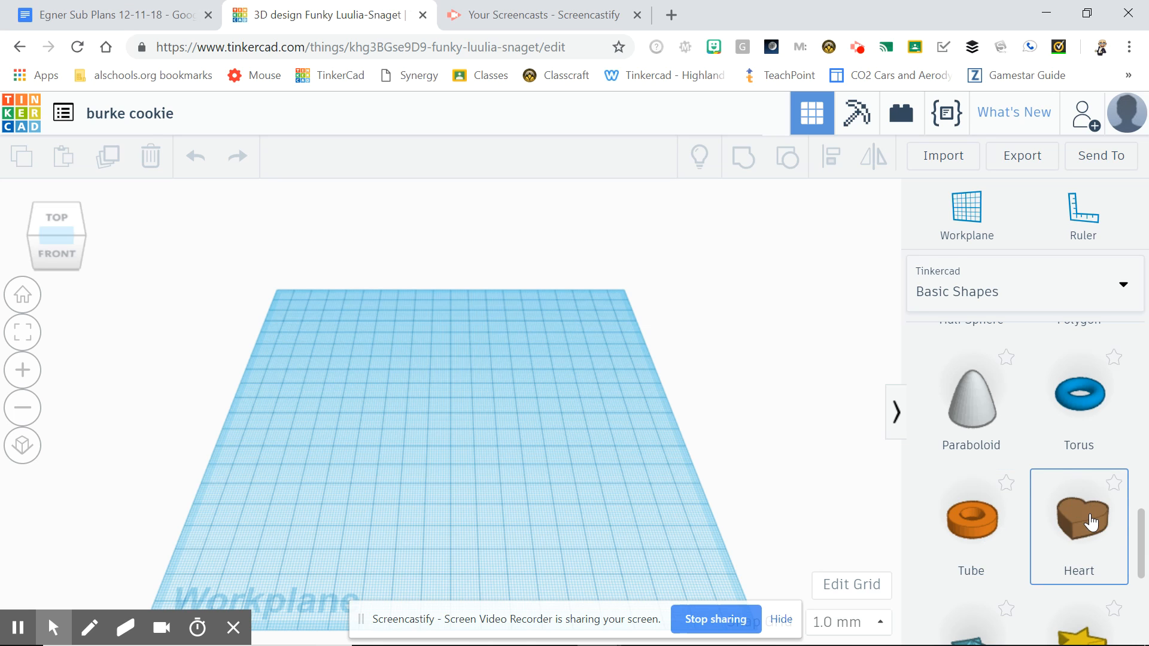
click(1086, 515)
drag(1042, 517, 461, 424)
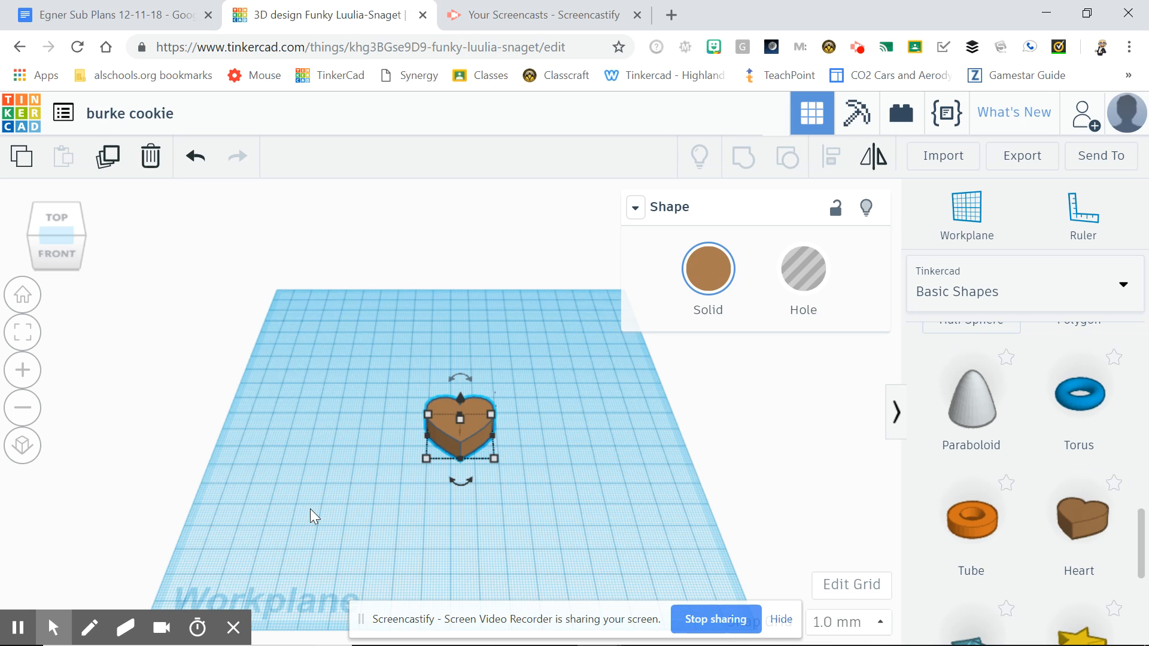
Set the heart's front-to-back length to 75 mm
click(426, 459)
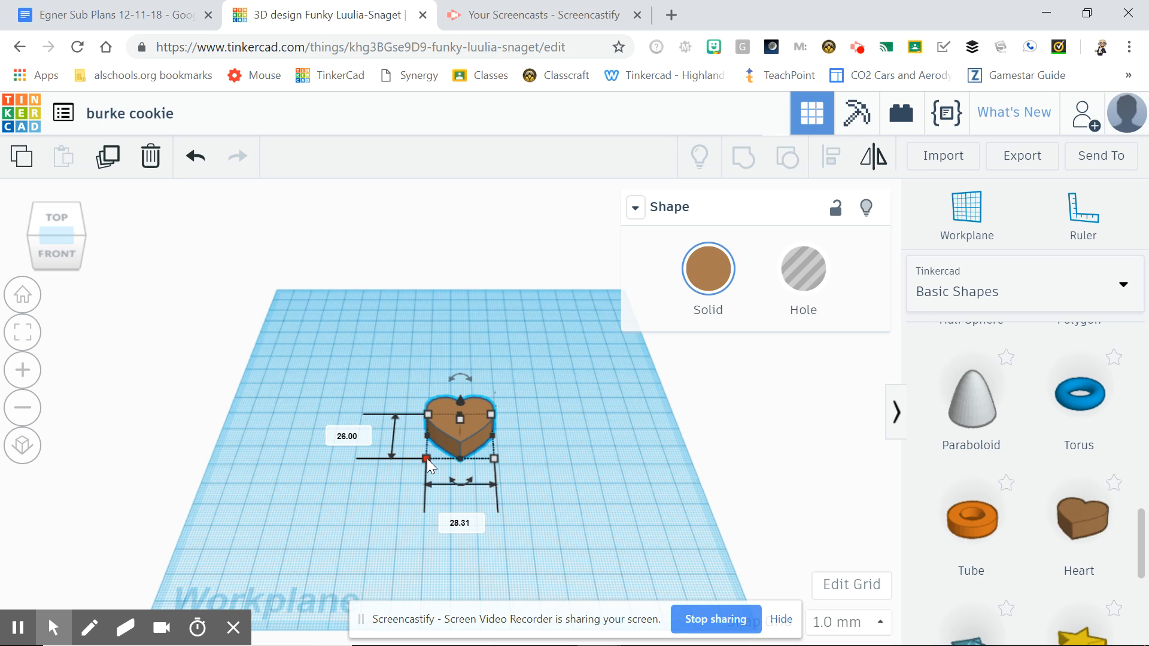
mouse_move(453, 470)
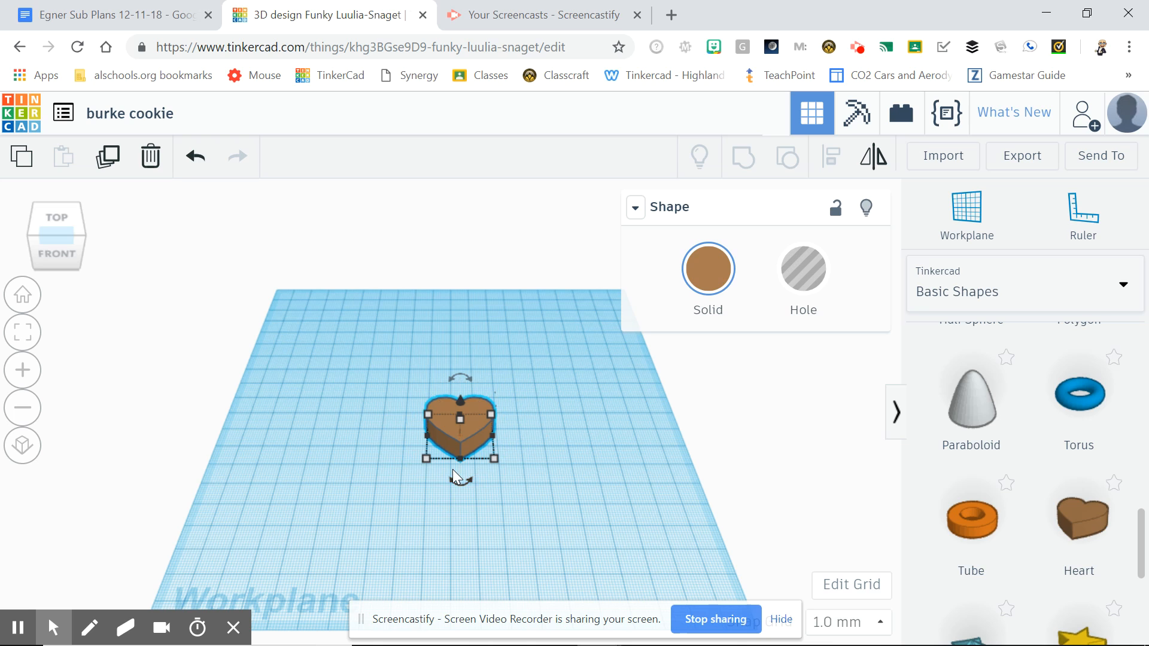
click(615, 445)
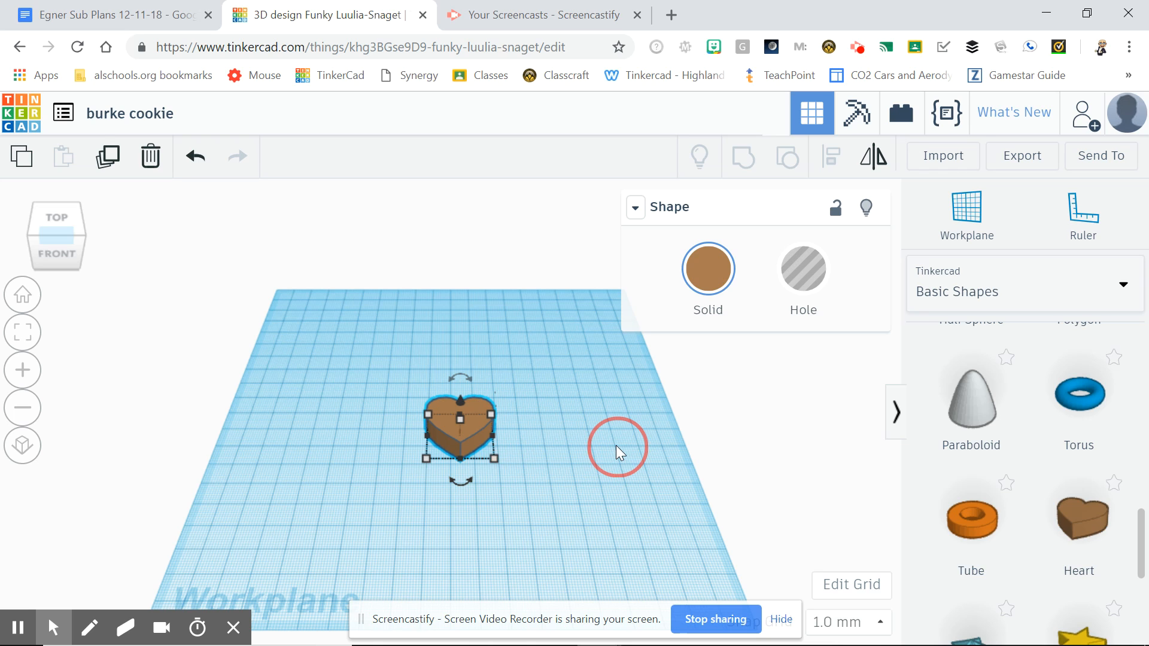
click(466, 432)
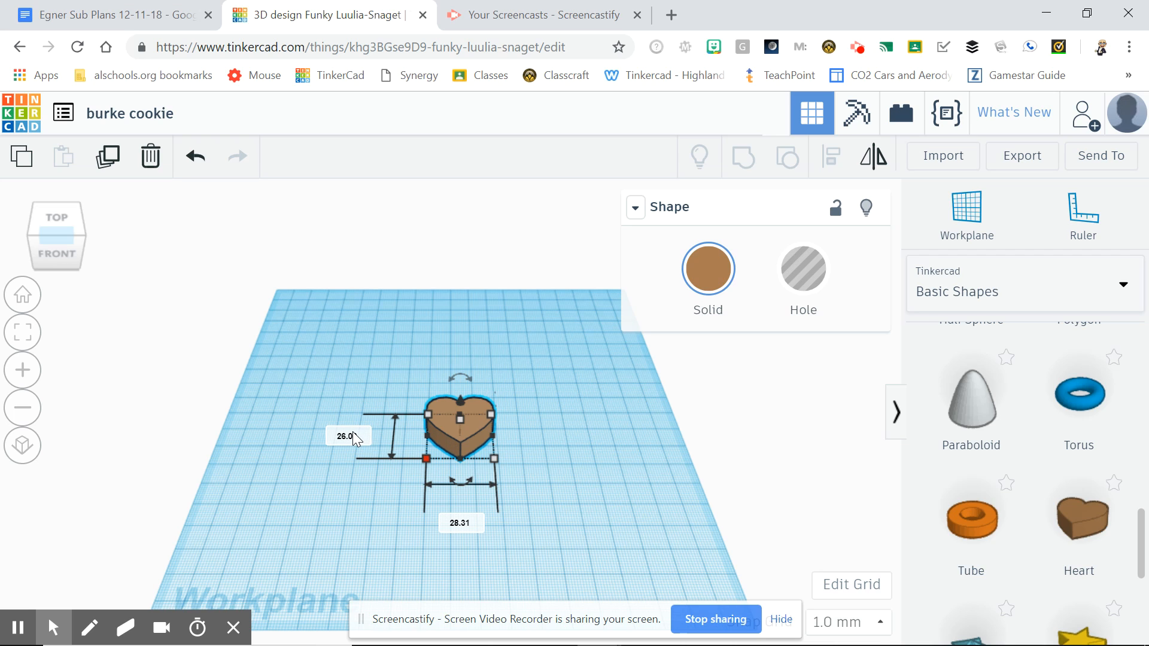
click(352, 437)
text(75)
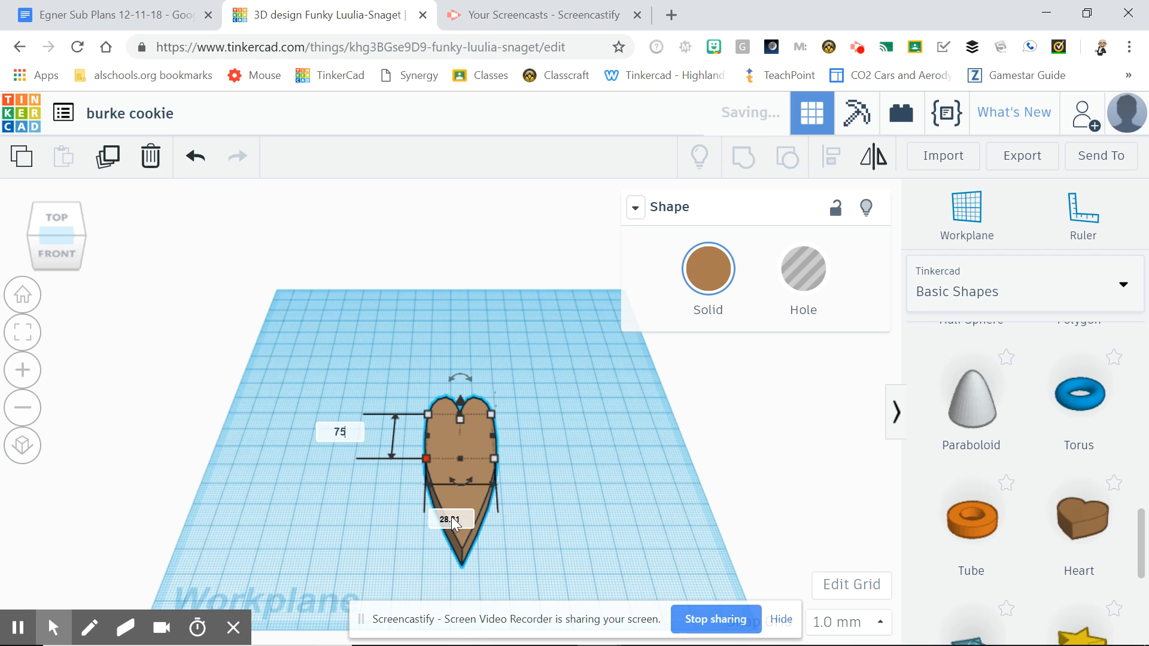
key(Return)
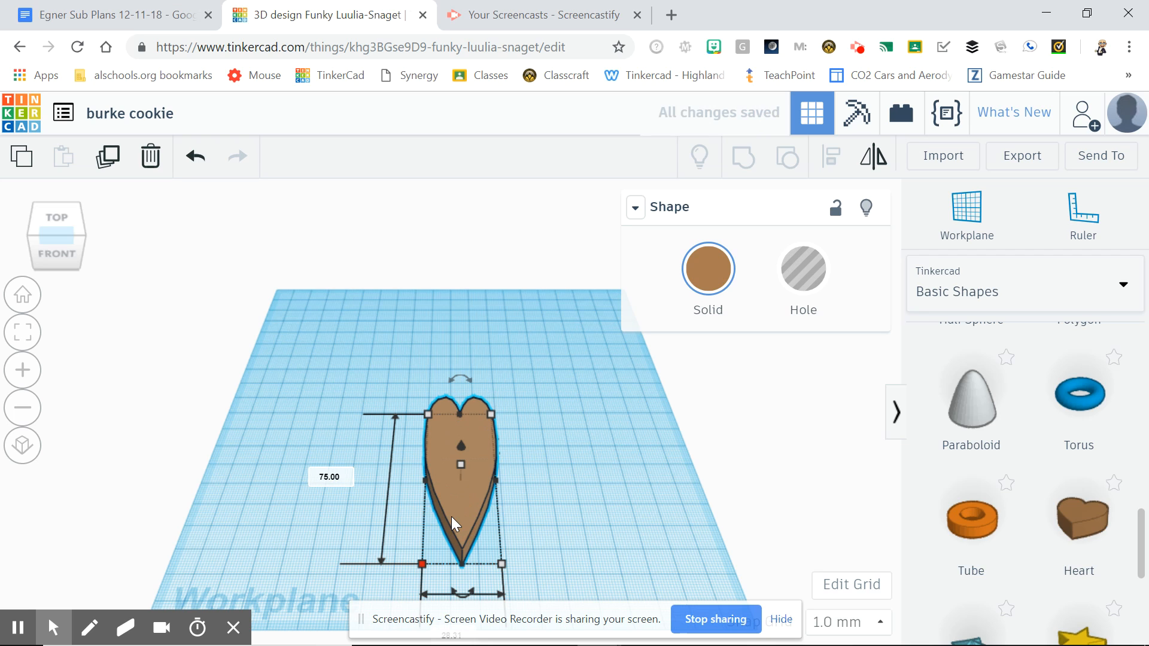
click(632, 523)
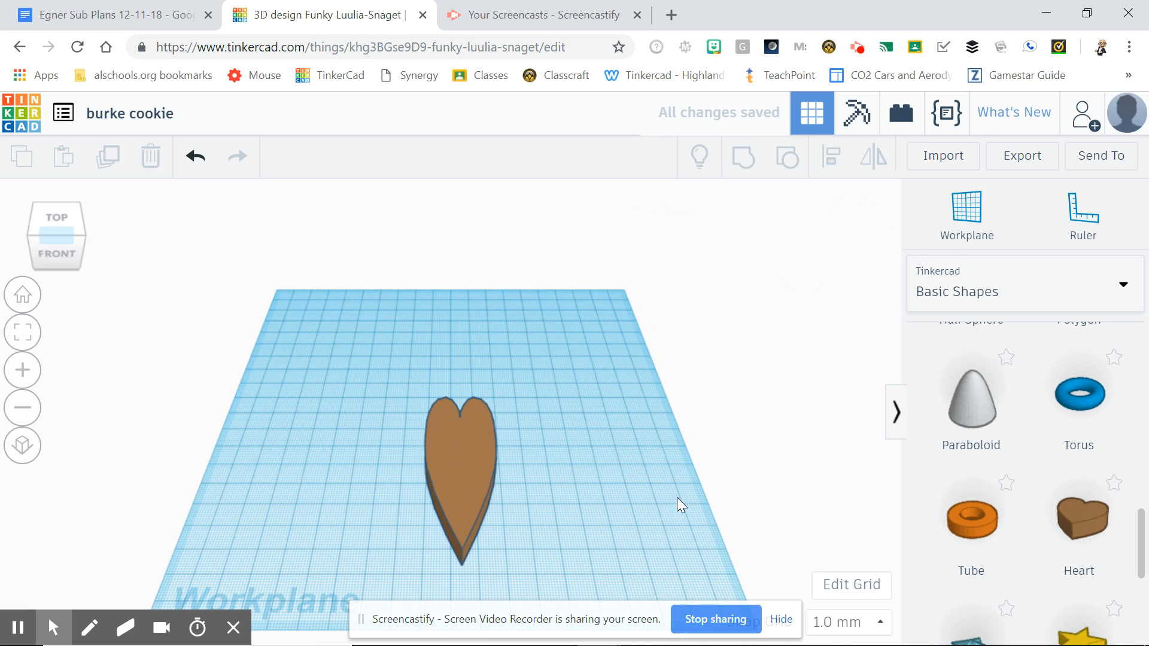
Move the heart about 44 mm toward the back of the workplane and set its width to 75 mm
click(477, 463)
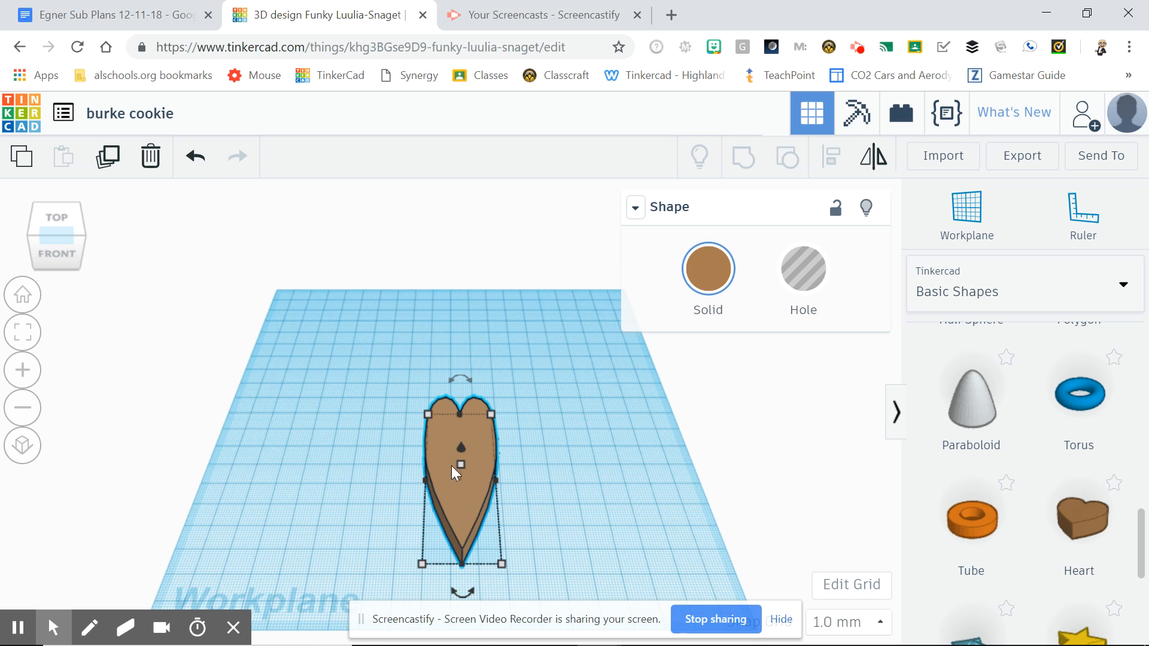
drag(478, 436, 461, 374)
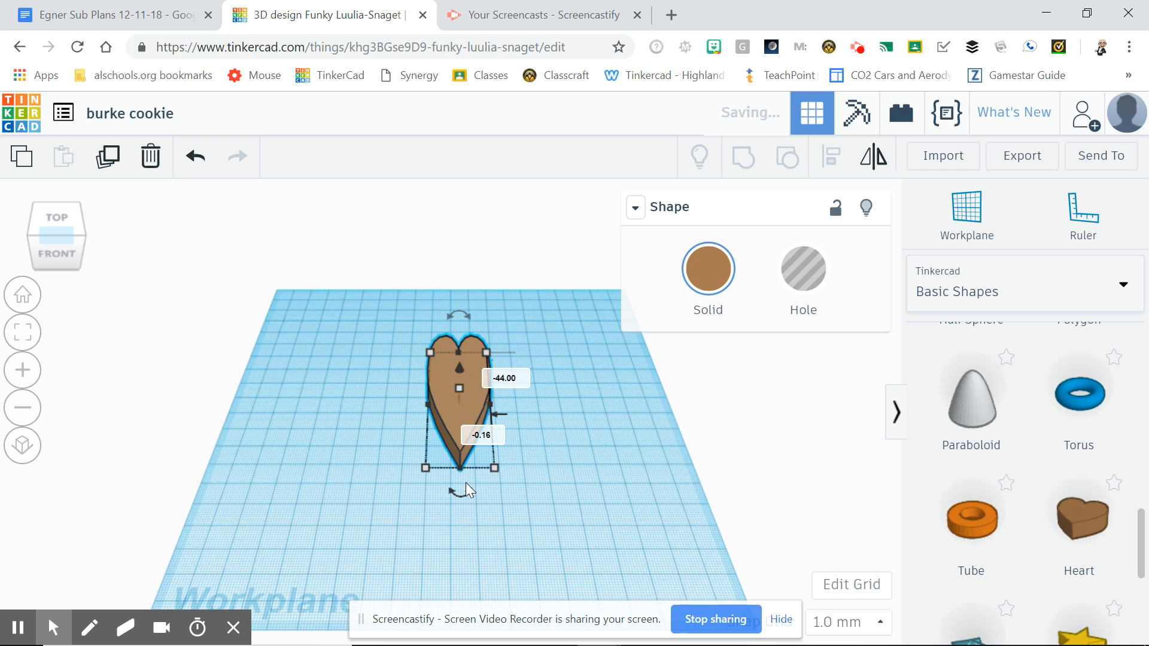
click(426, 468)
click(460, 531)
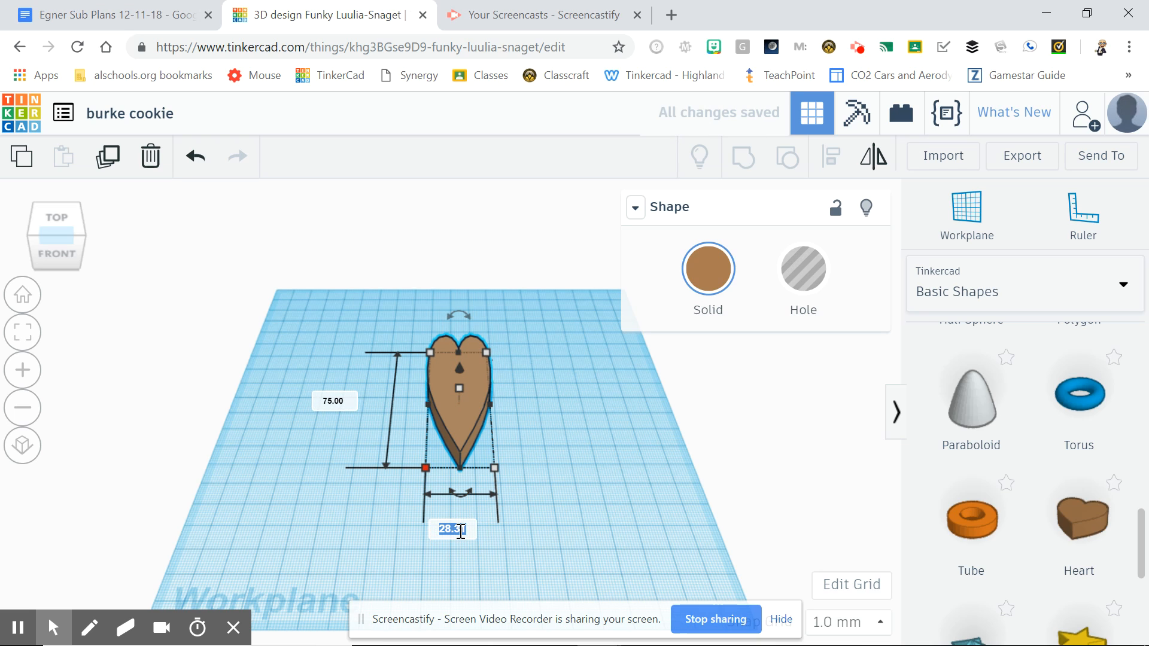
text(75)
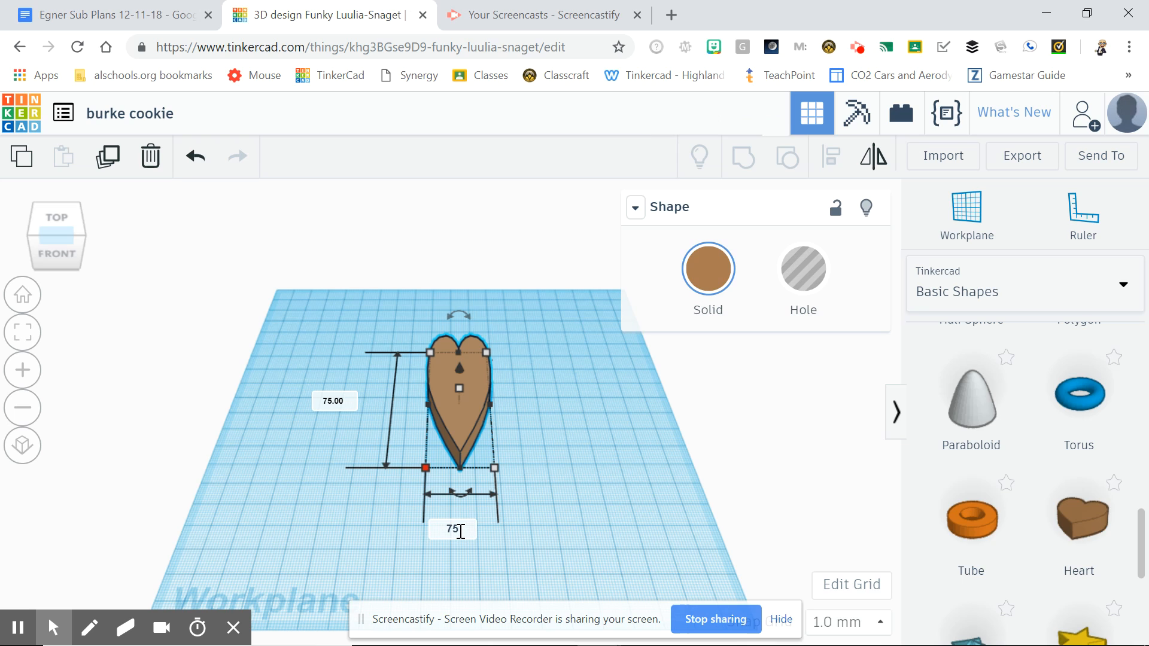
key(Return)
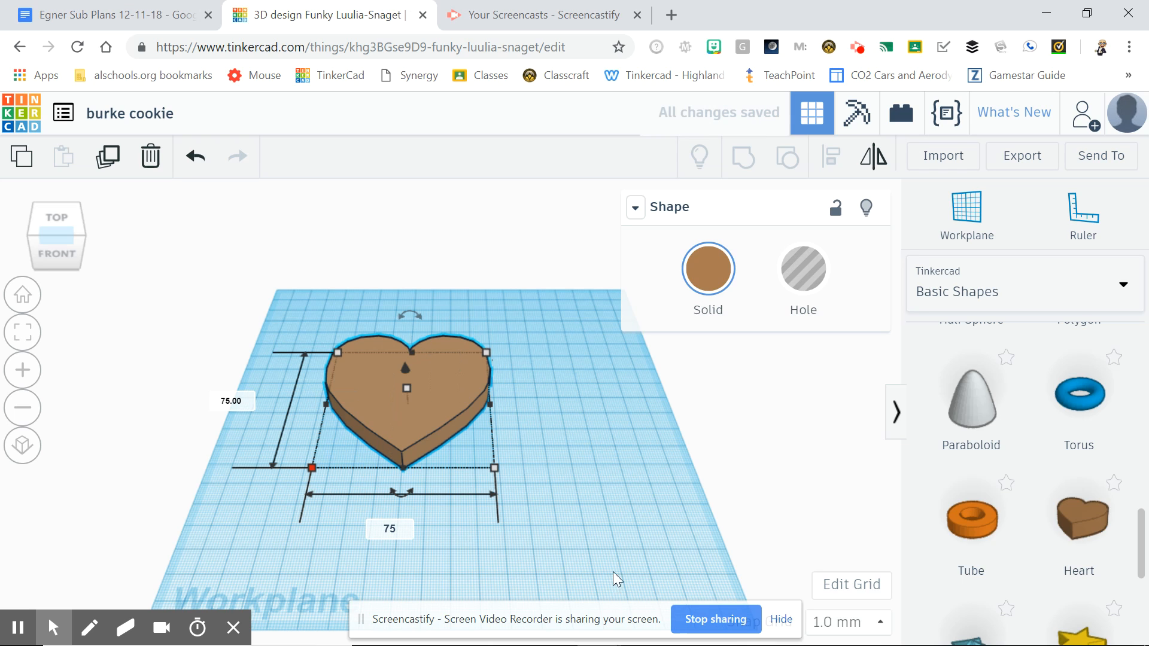
click(881, 627)
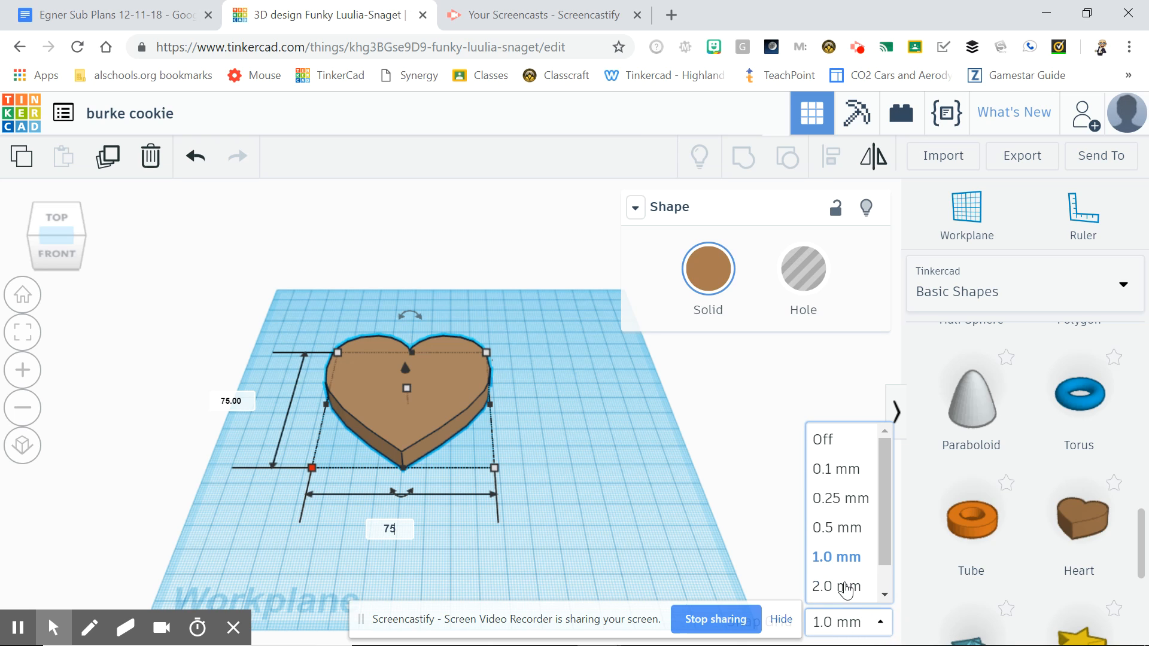
click(847, 563)
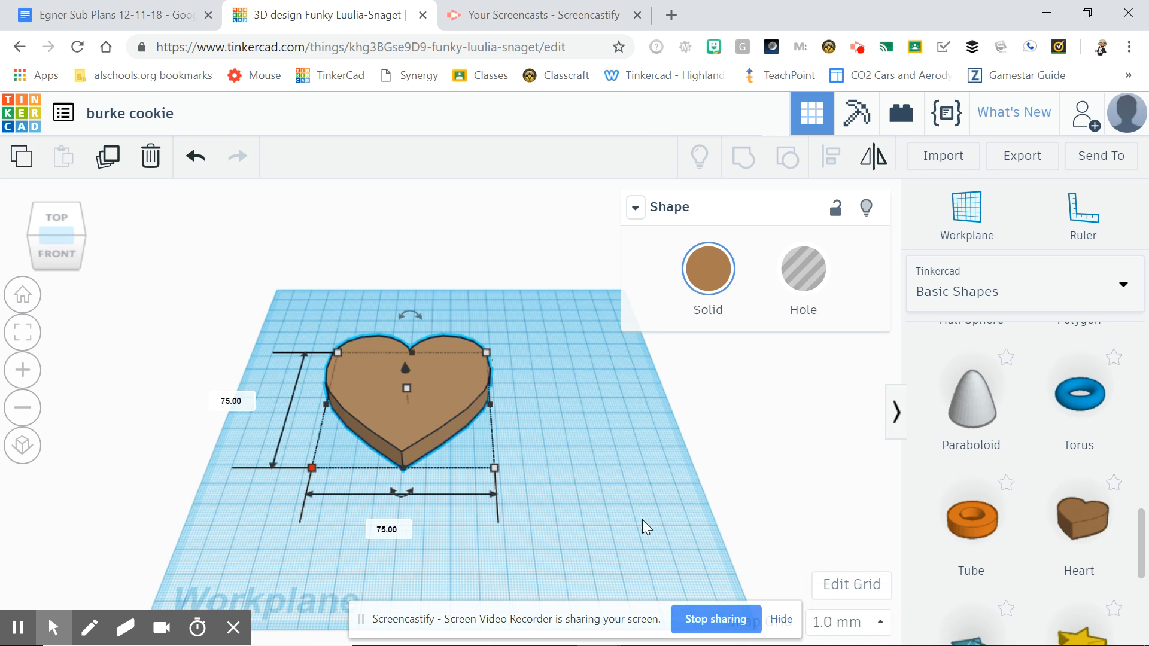
Move the heart back to the middle of the workplane and set its height to 20 mm
click(430, 421)
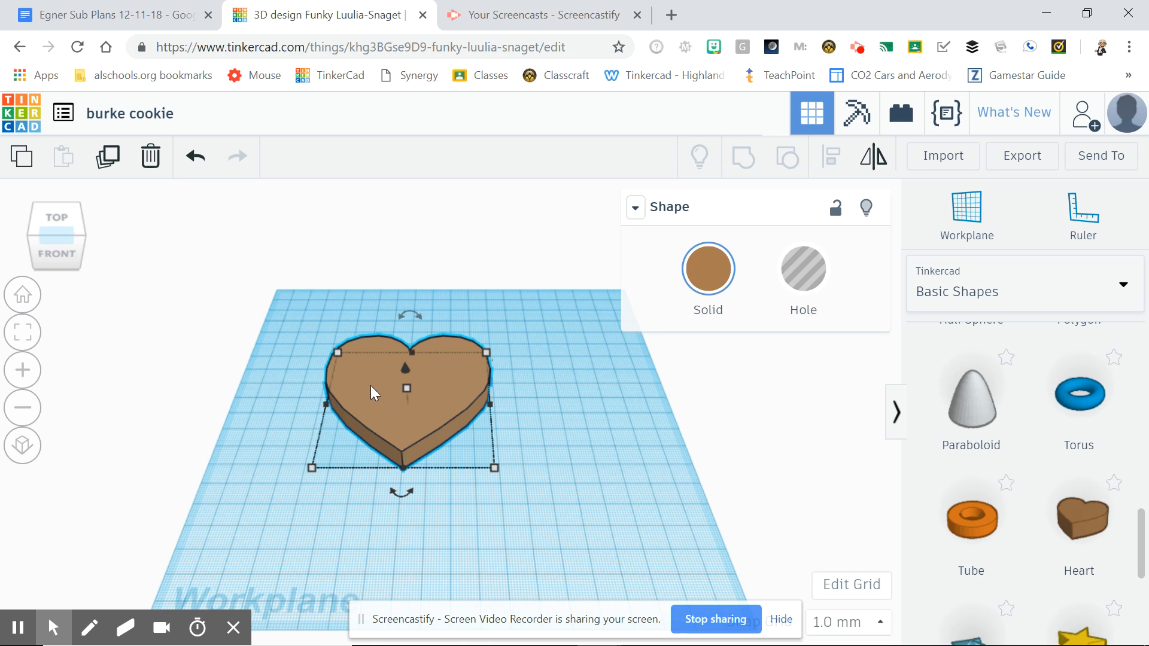
drag(371, 386, 418, 425)
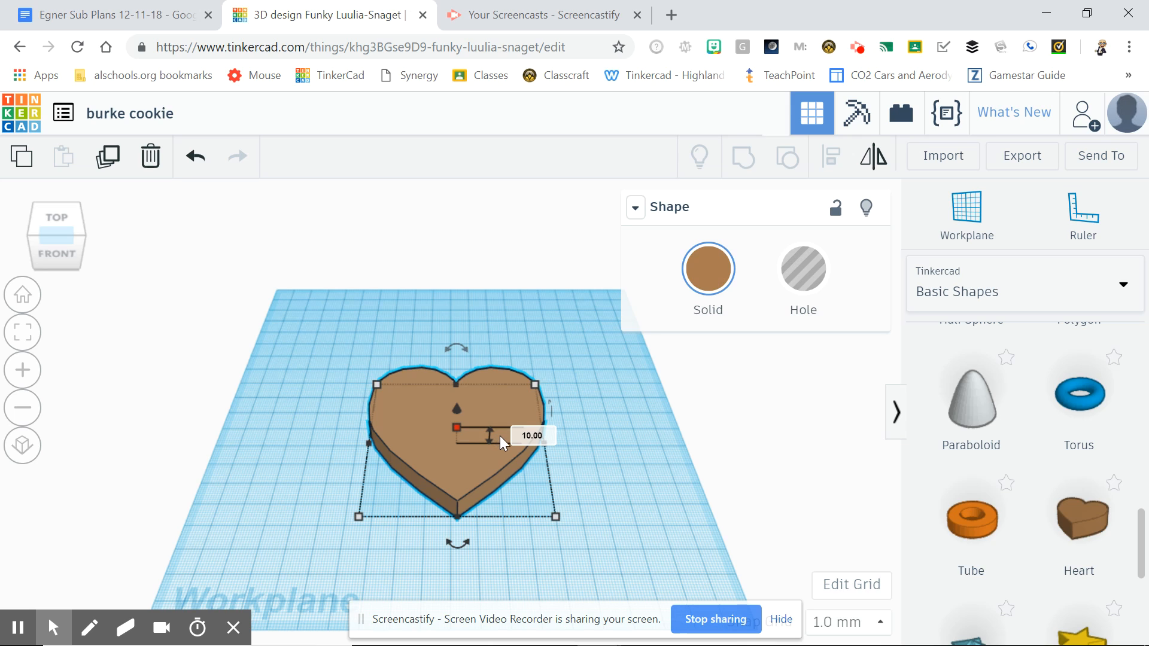
click(532, 435)
text(20)
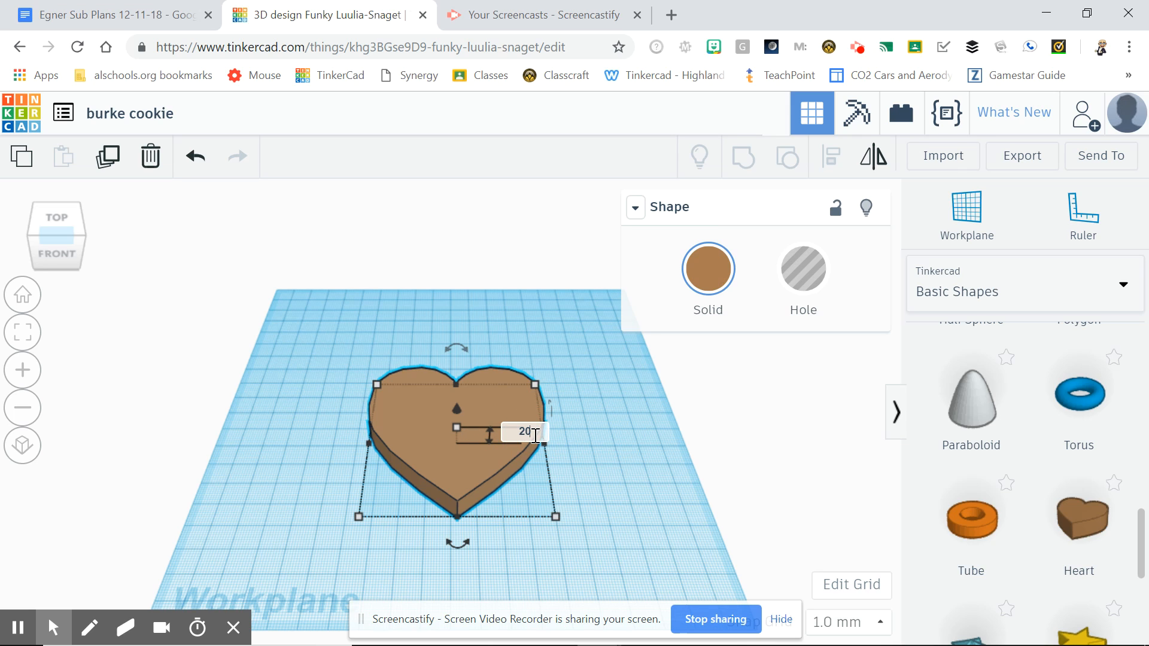
key(Return)
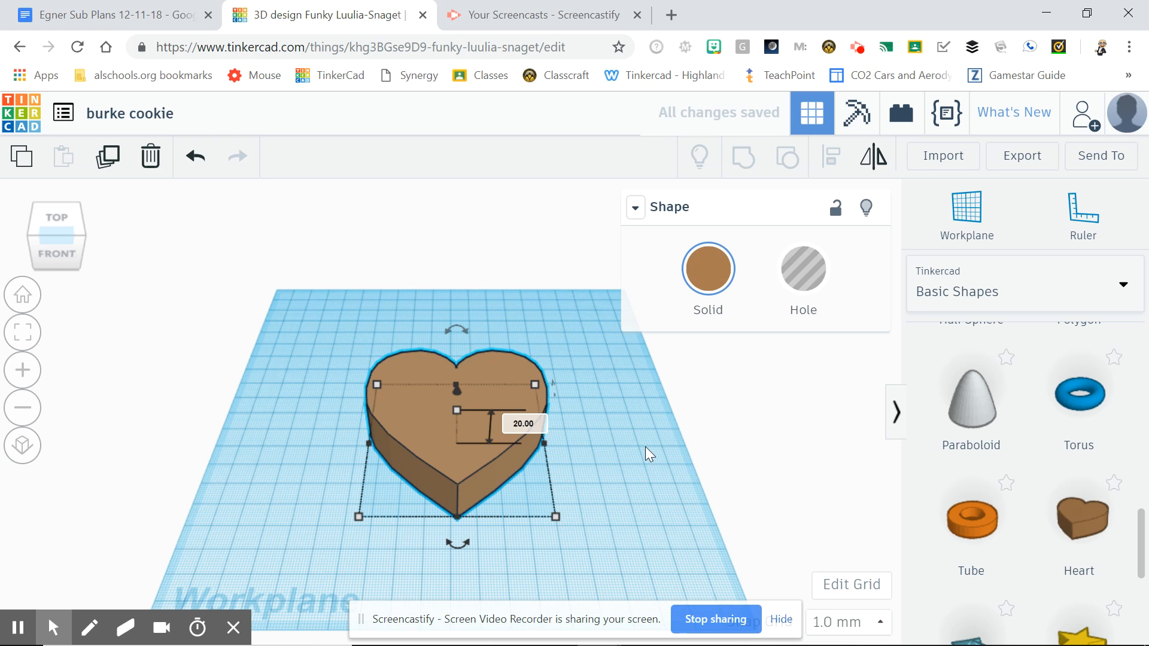
click(645, 468)
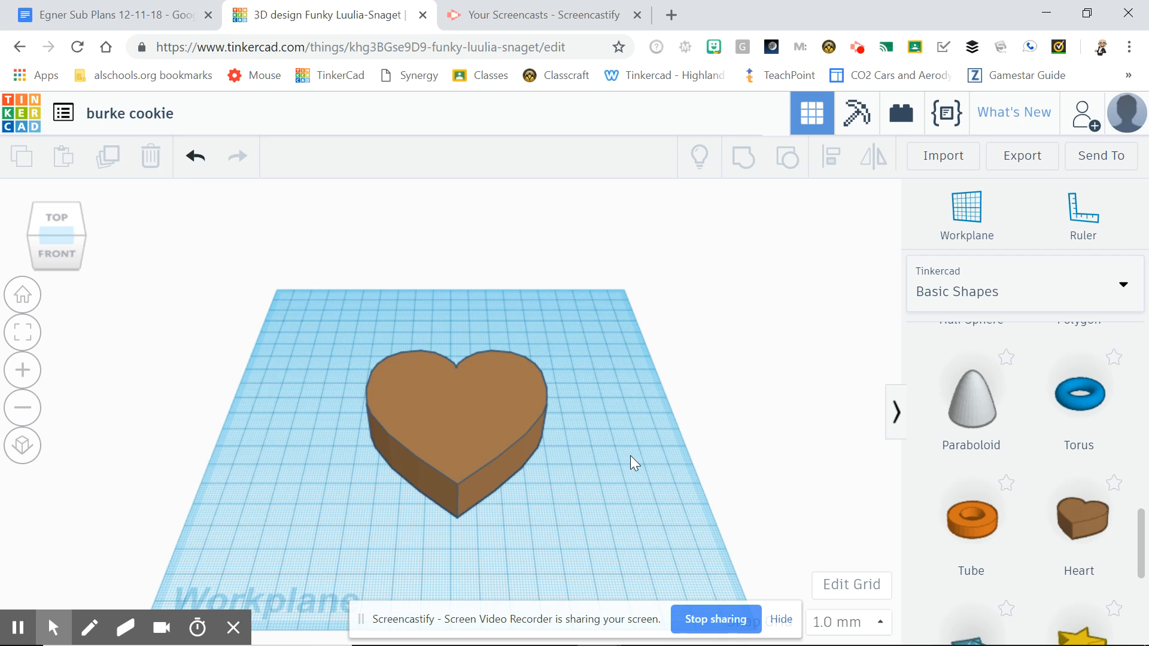
Make two copies of the heart, placing one about 97 mm to its right and the other about 89 mm to its left
click(491, 419)
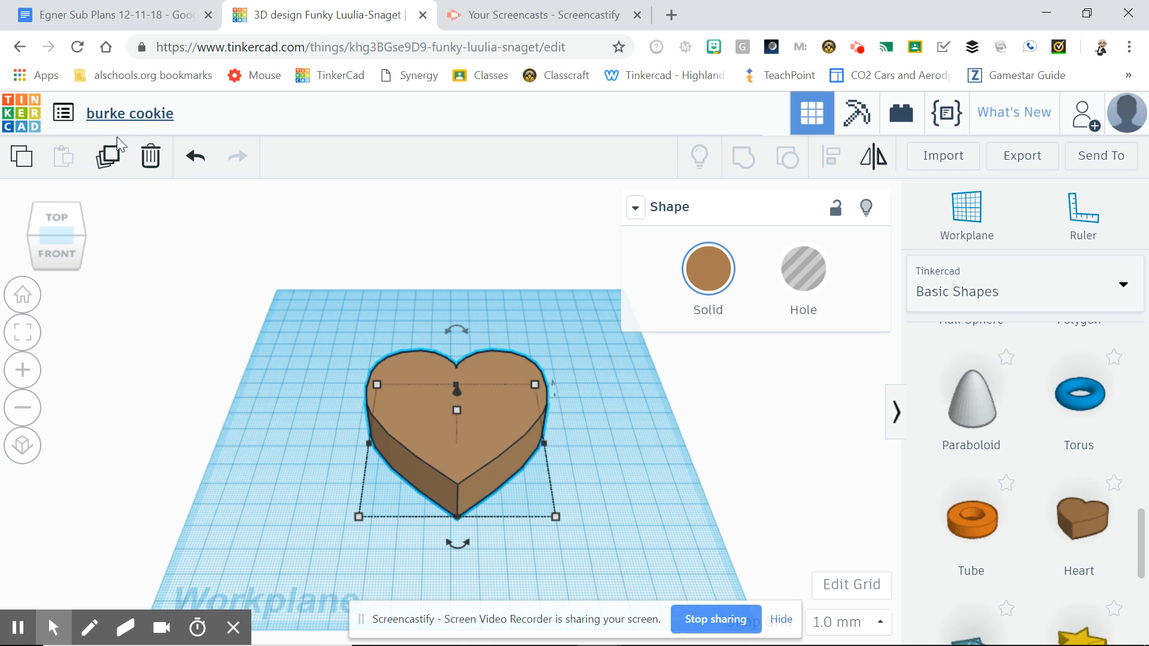
click(107, 157)
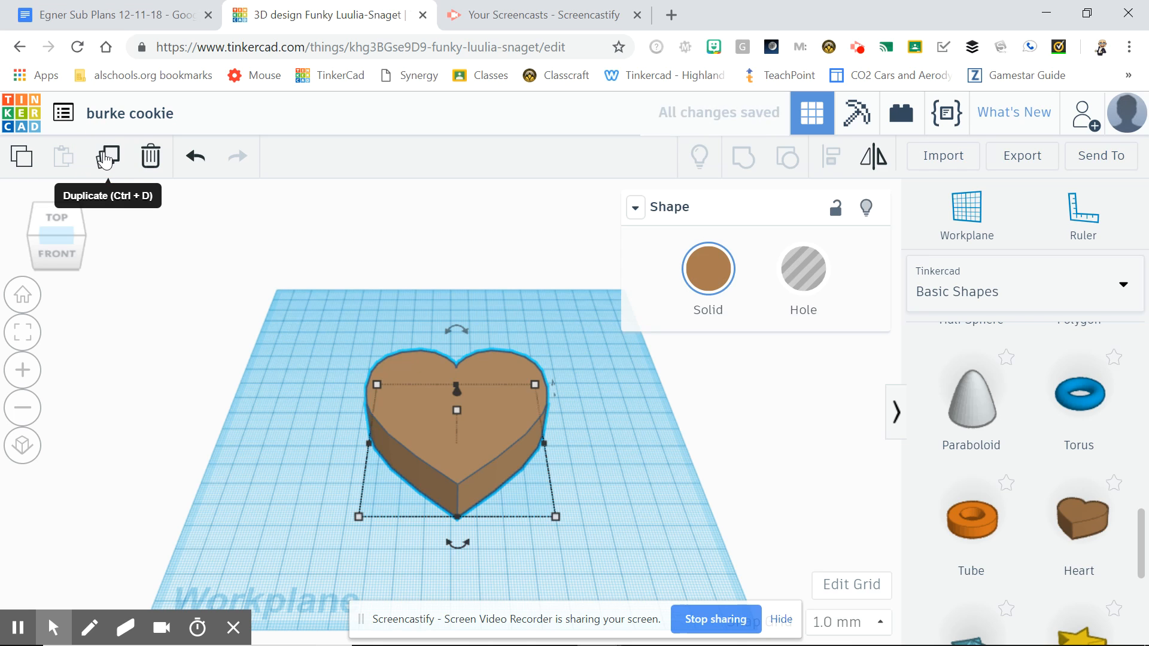
click(106, 158)
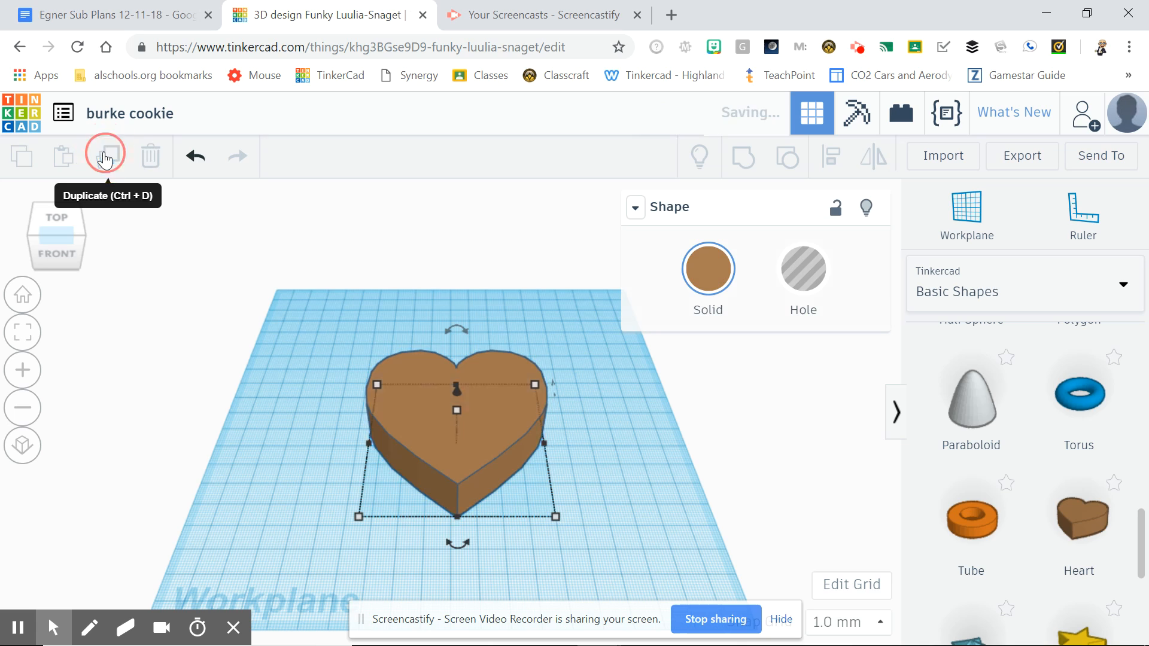
click(426, 422)
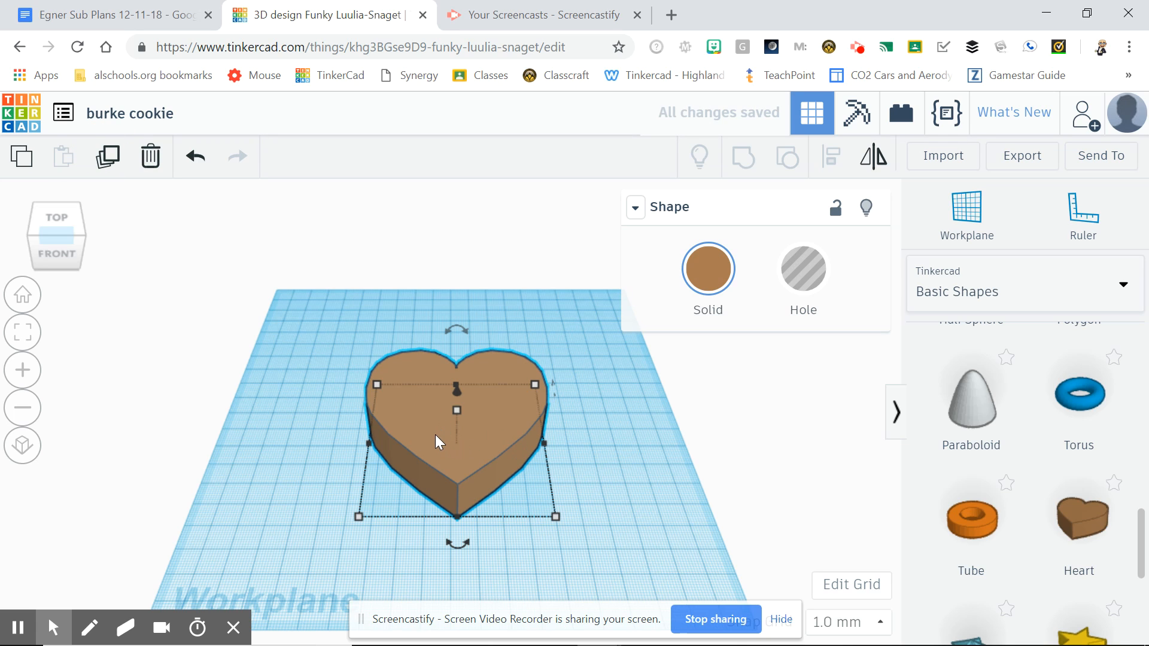
drag(435, 436, 687, 436)
click(479, 442)
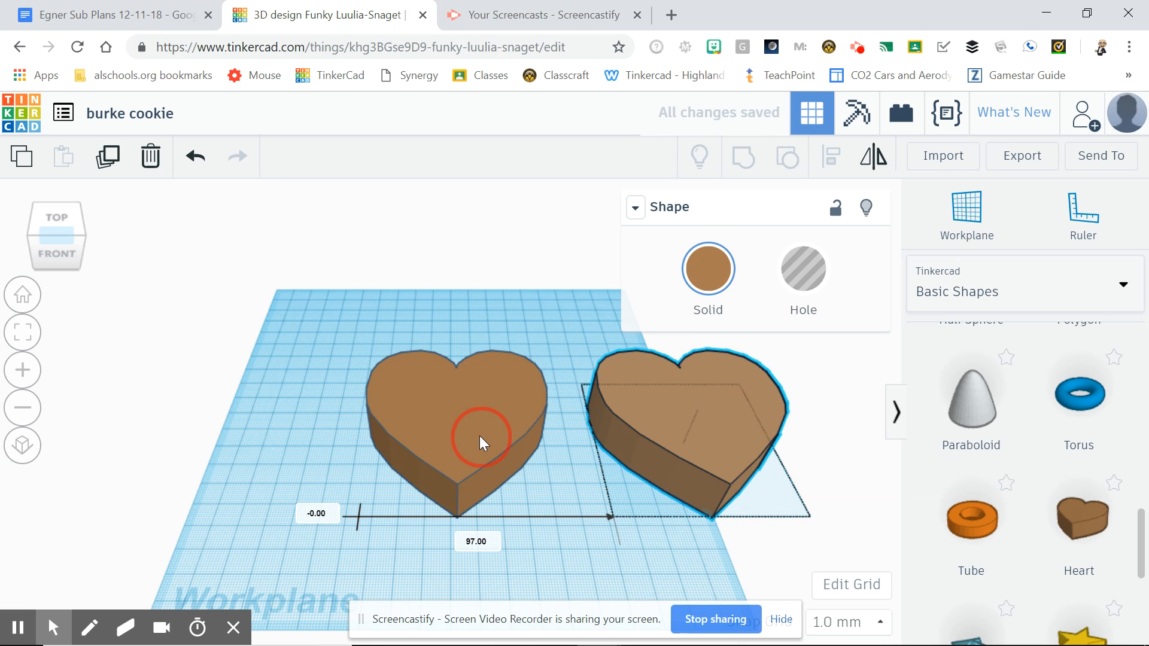
alt+drag(461, 426, 238, 416)
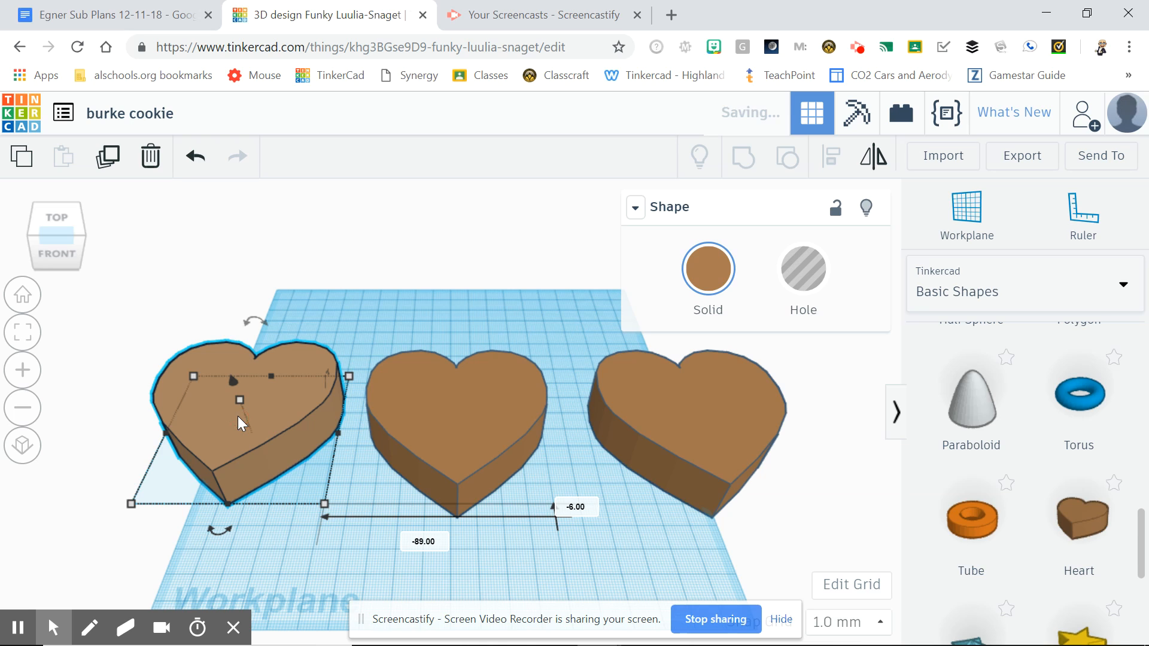
Set the middle heart's front-to-back length and its width to 80 mm each
click(643, 549)
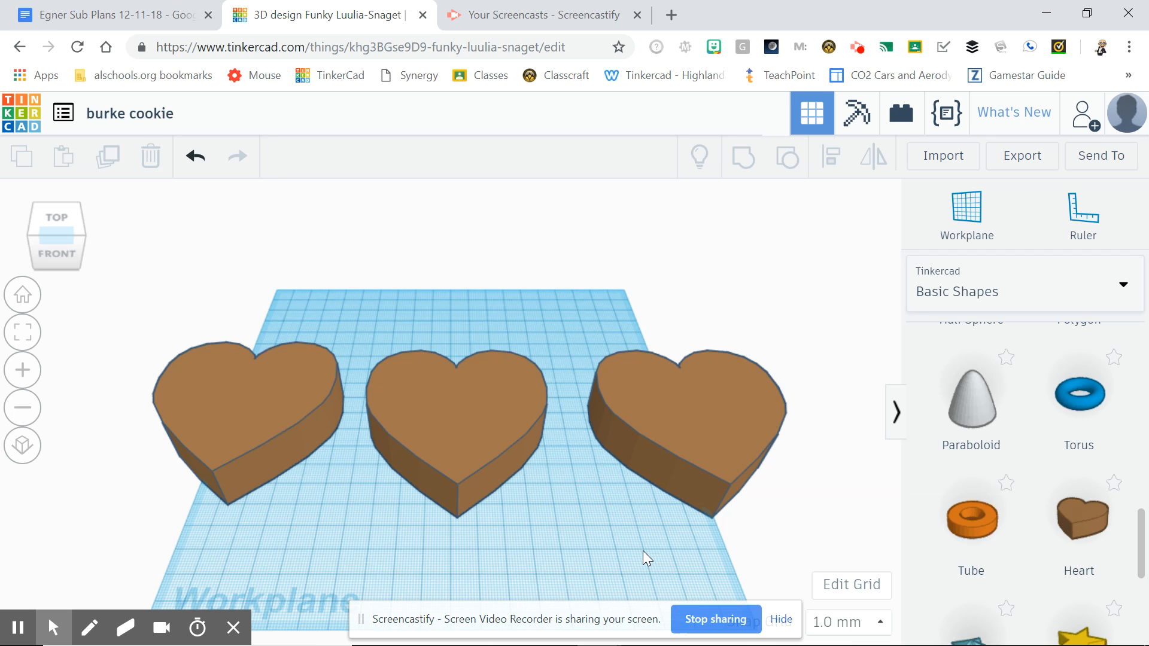
click(473, 430)
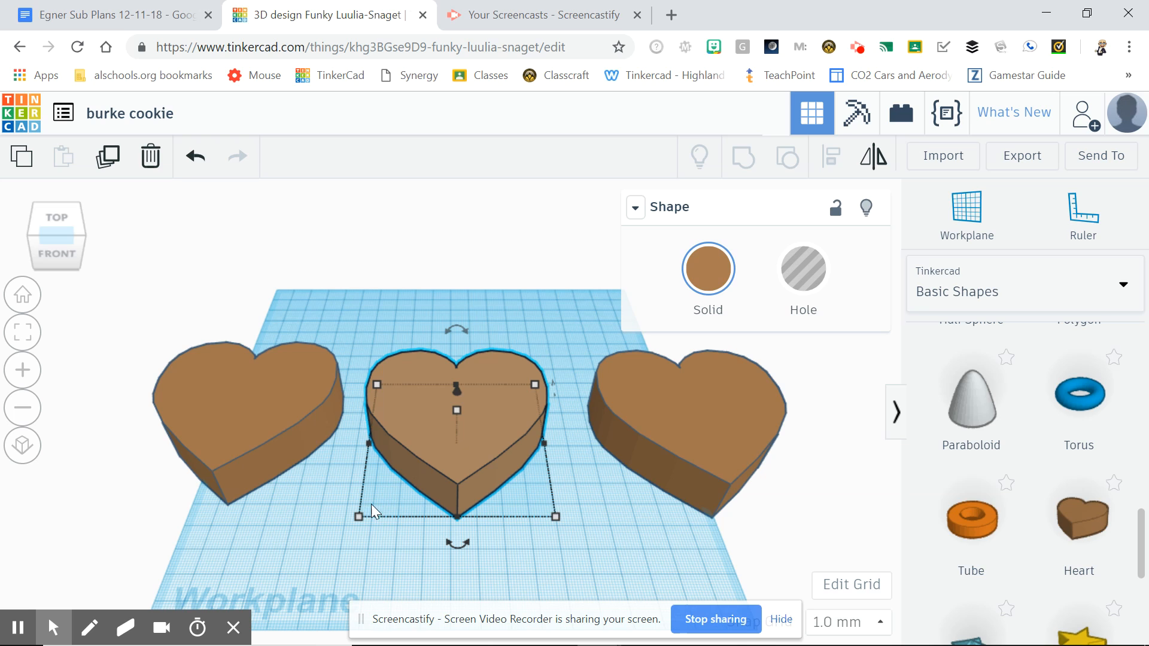
click(359, 516)
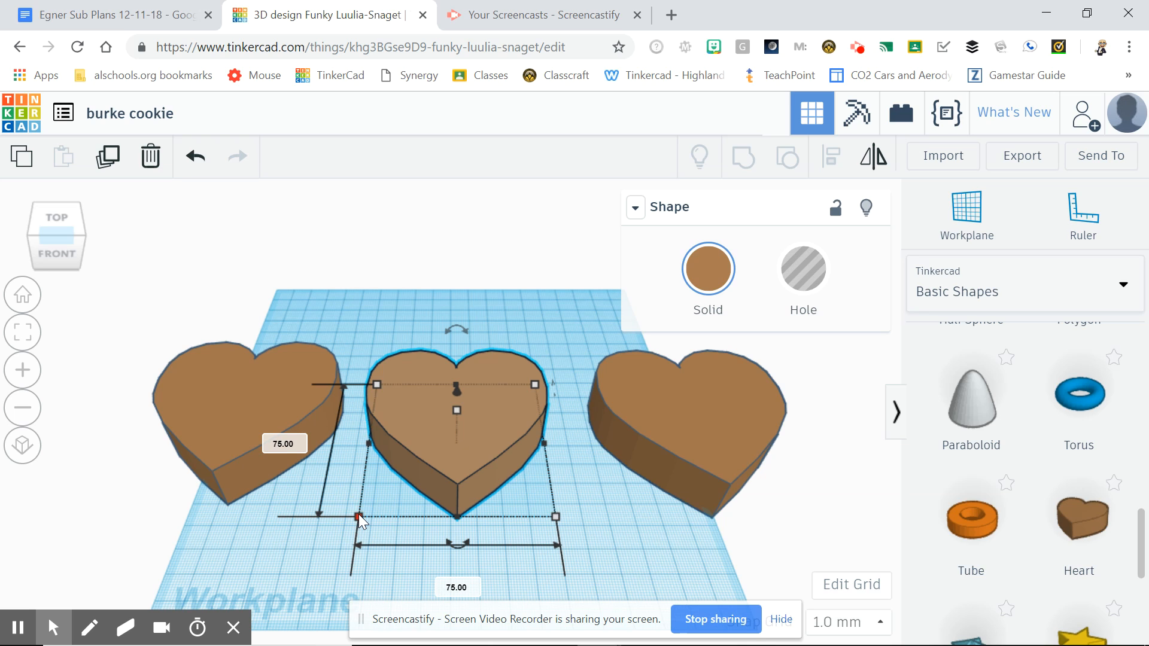
click(290, 443)
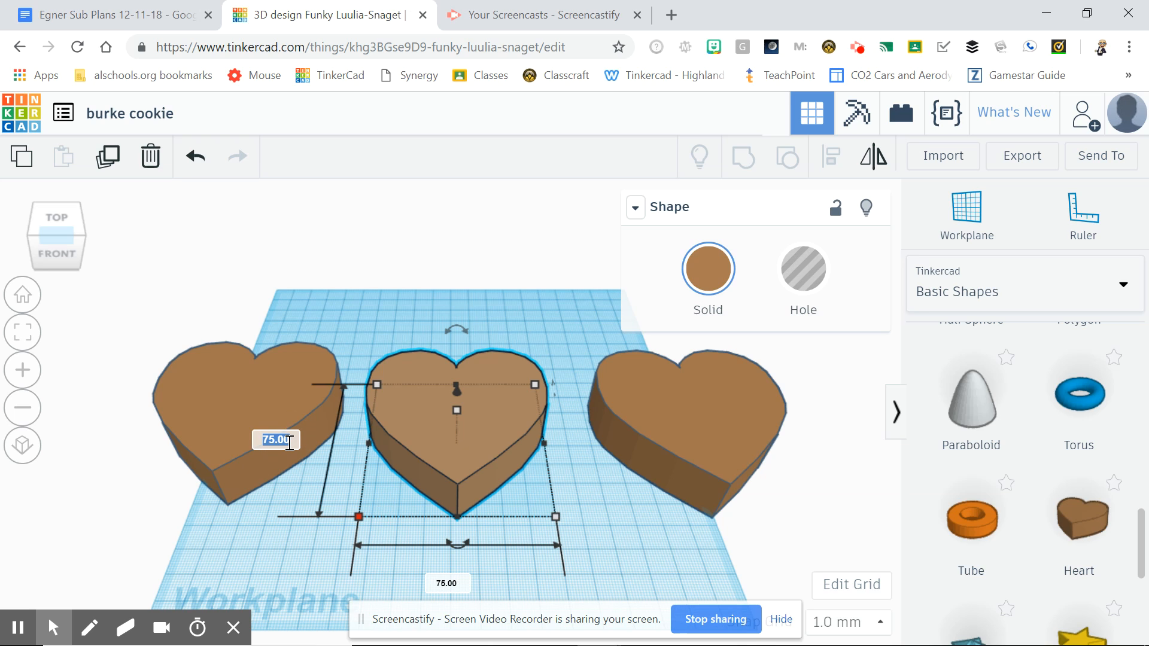
text(80)
key(Return)
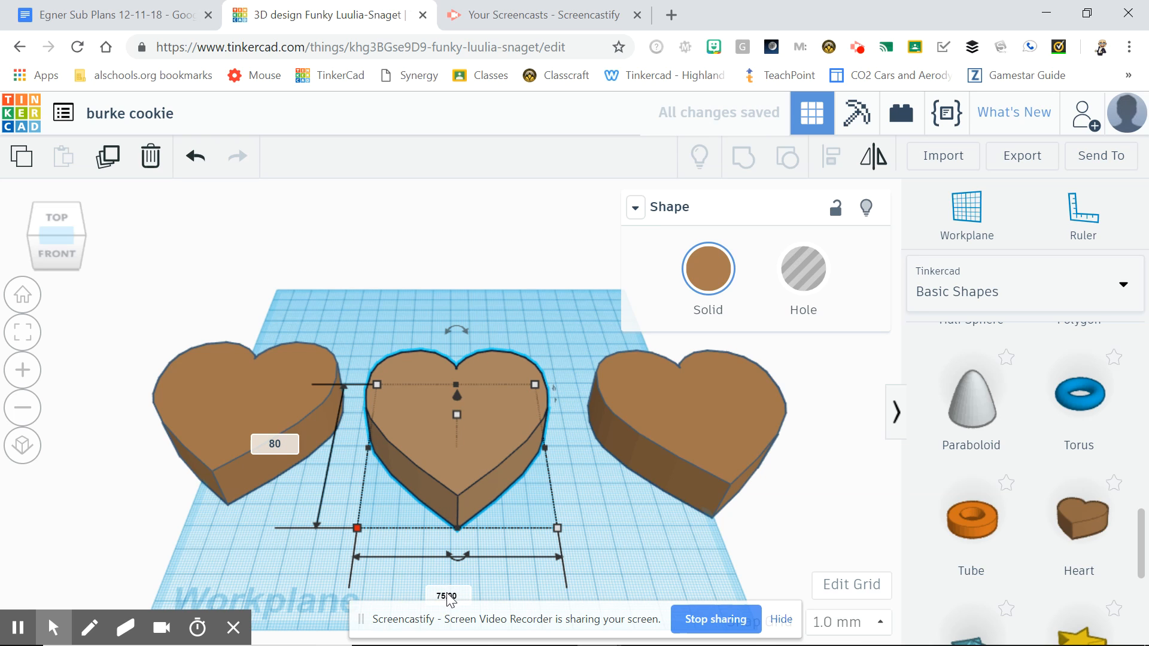
click(450, 597)
text(80)
key(Return)
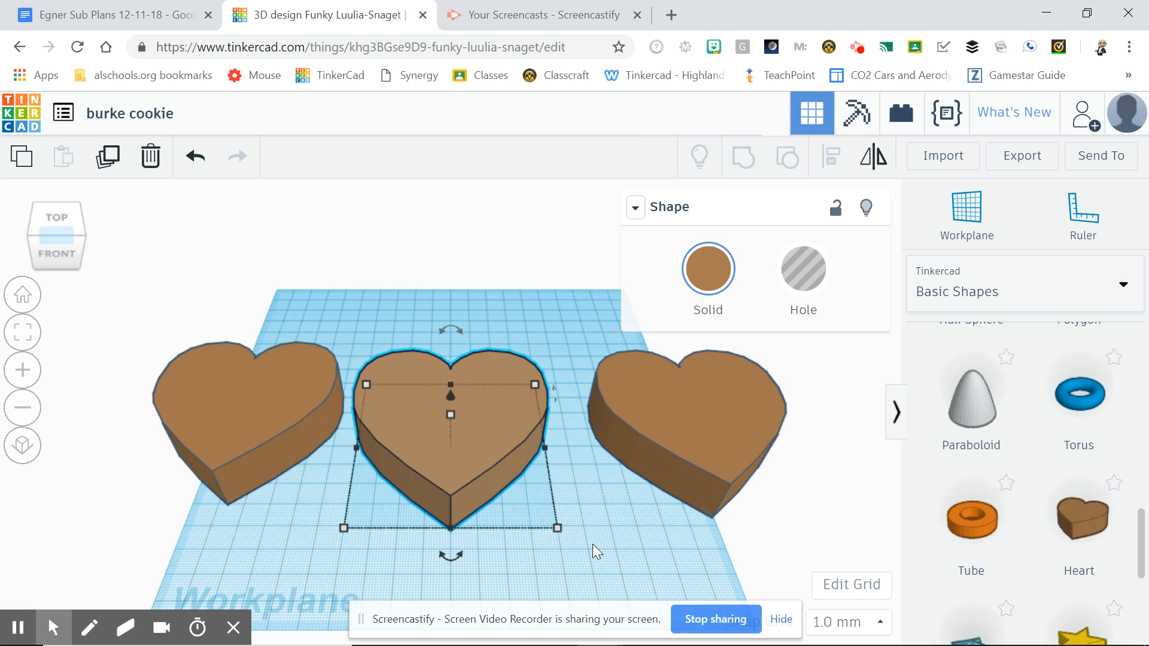
Set the middle heart's height to 2 mm to make it a thin base
click(454, 414)
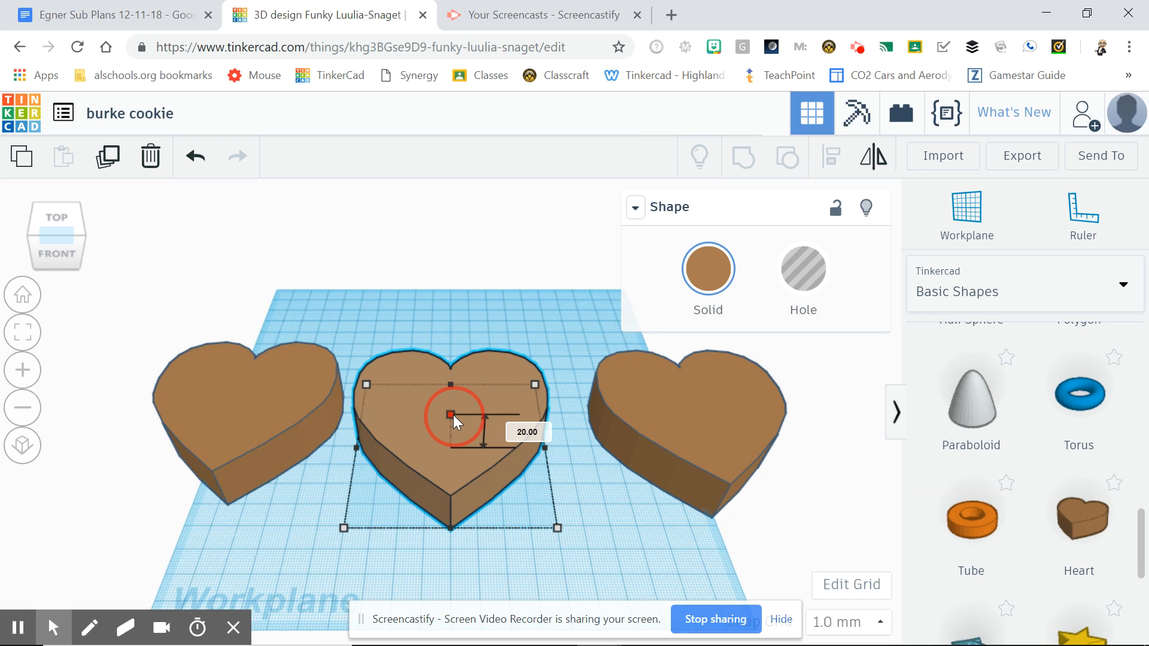
drag(453, 414, 453, 417)
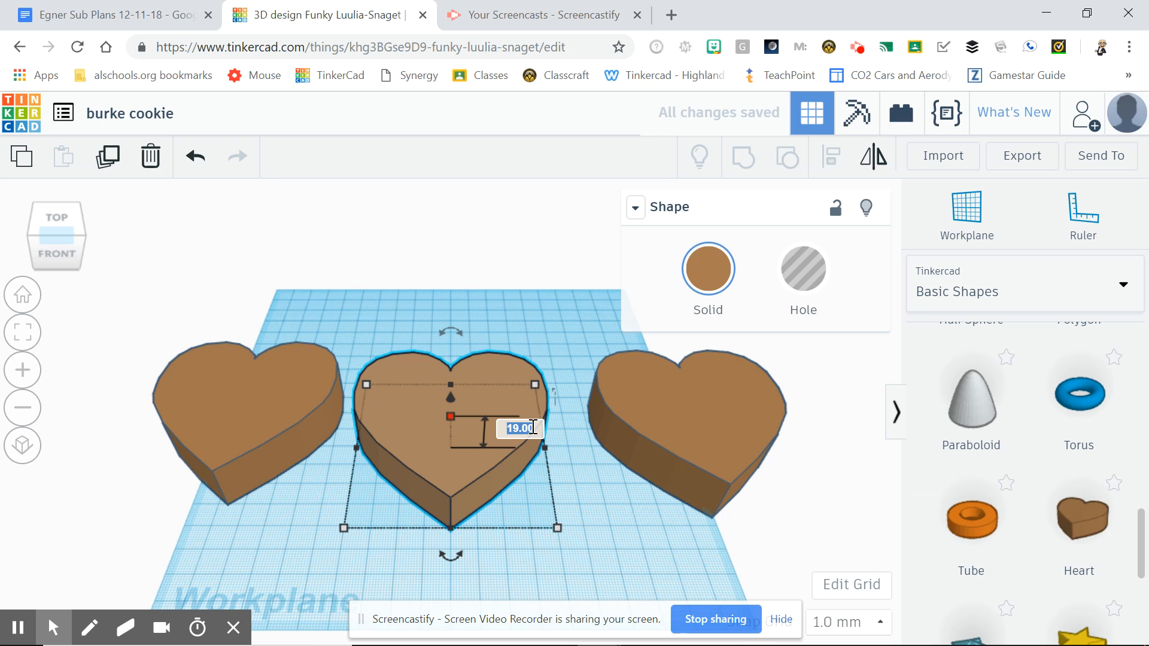
text(2)
key(Return)
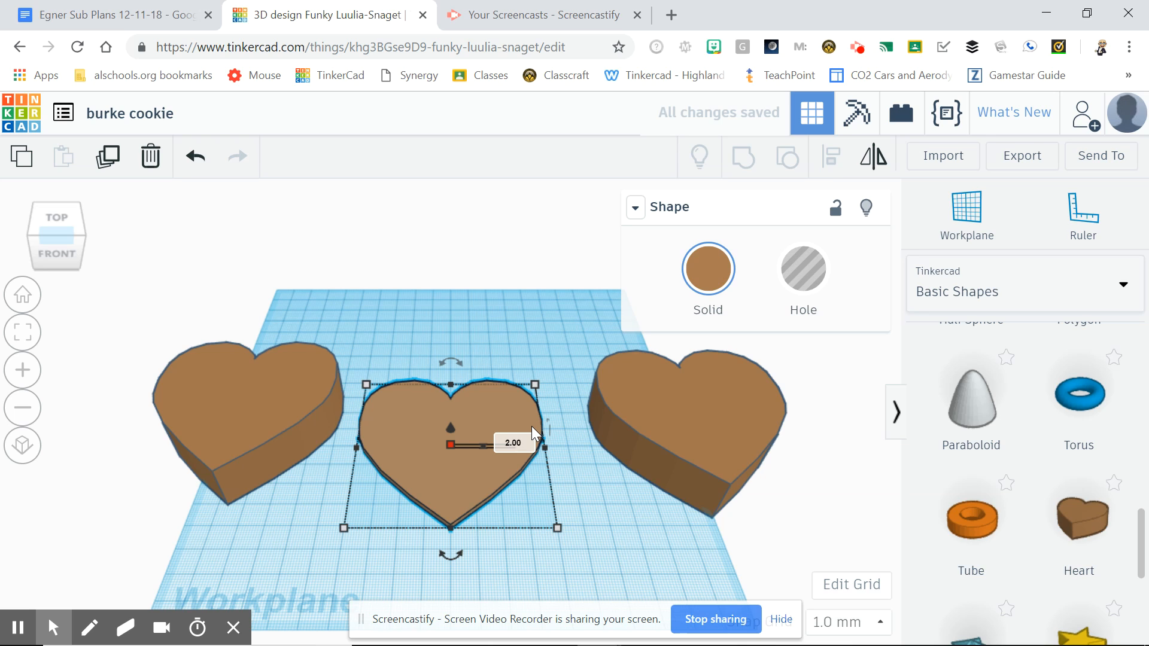
click(647, 522)
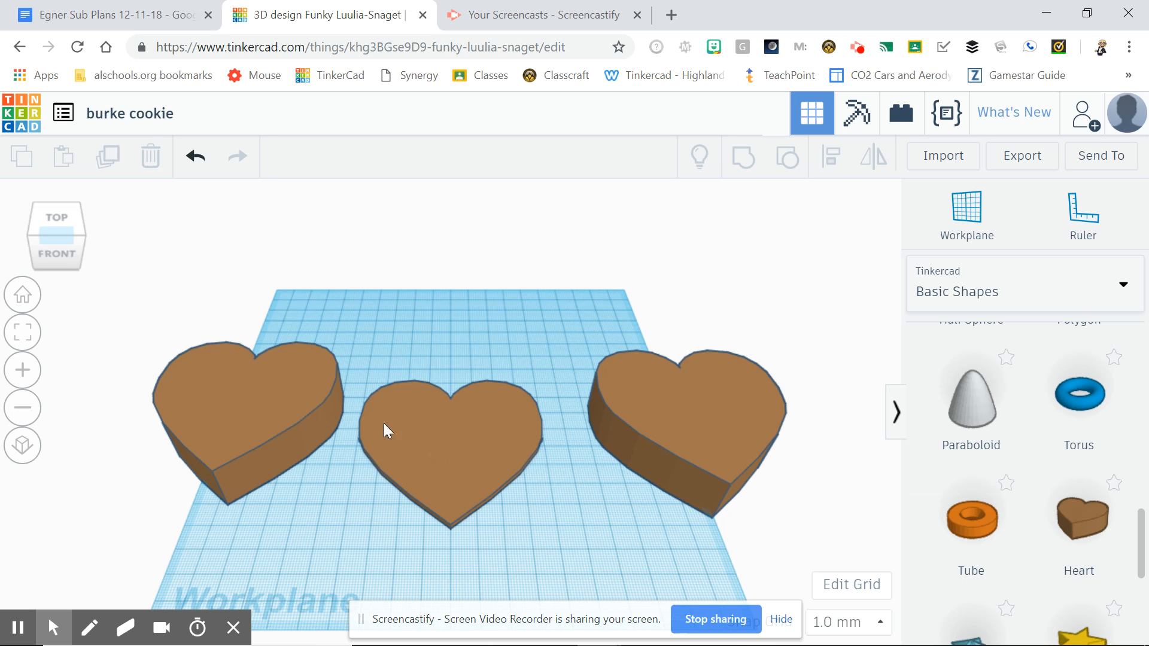
Move the 20 mm tall heart on the left onto the thin middle heart
click(249, 397)
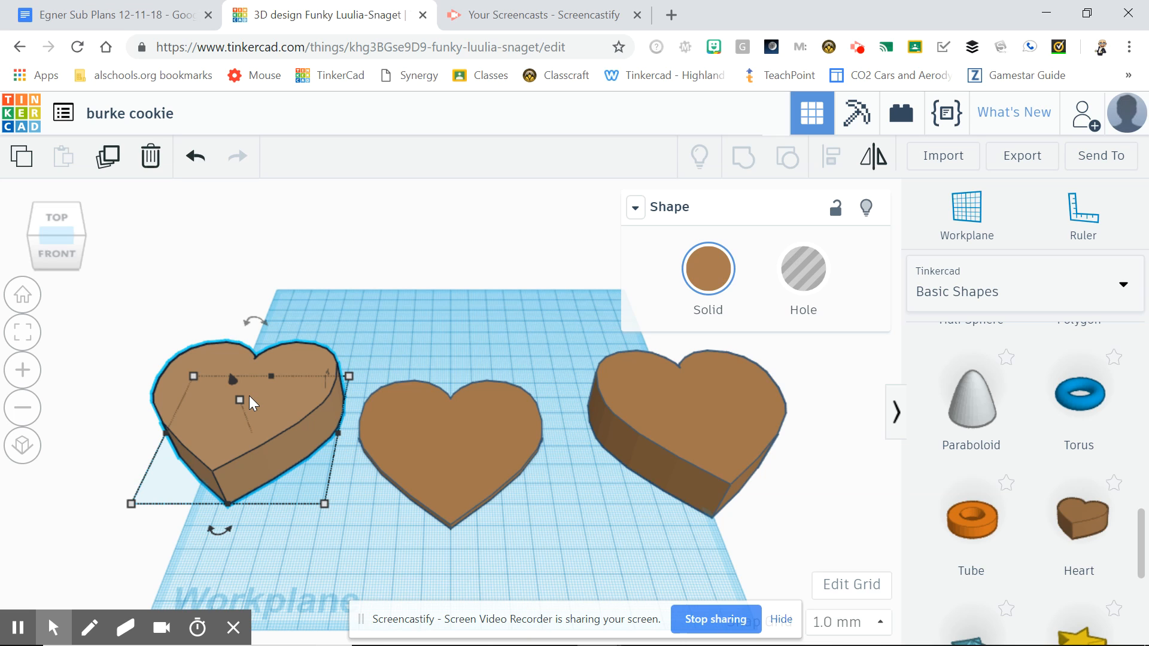
drag(249, 396, 457, 410)
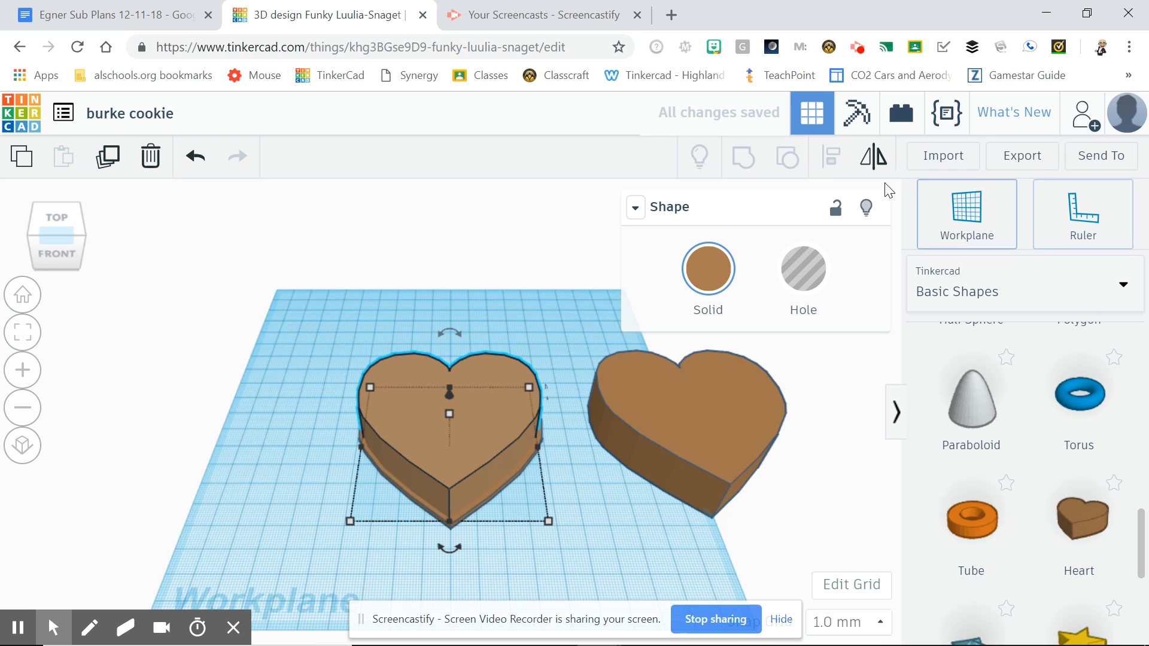
click(311, 320)
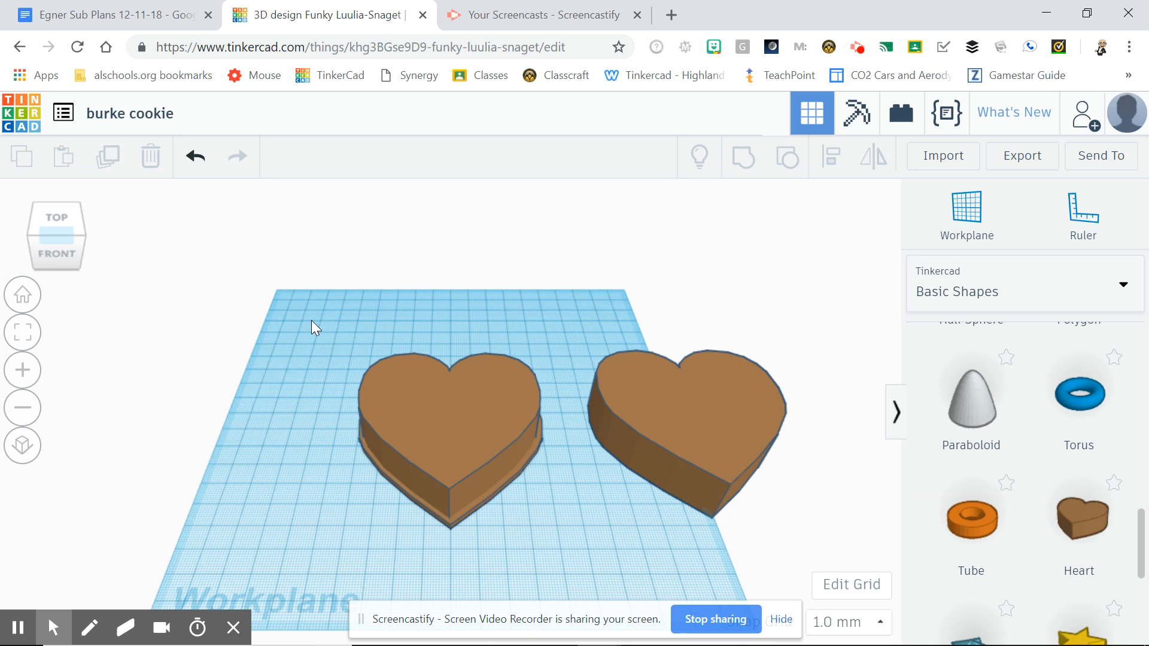
Select the two stacked hearts and align their centres in both front-to-back and side-to-side directions
drag(312, 321, 563, 536)
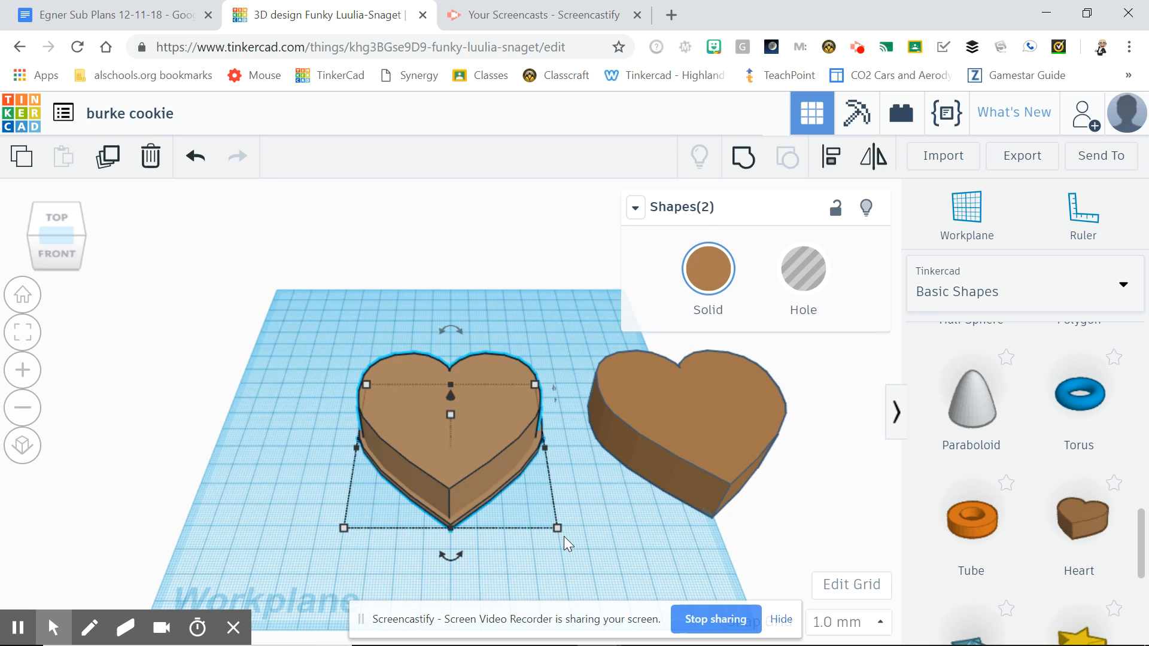
click(832, 155)
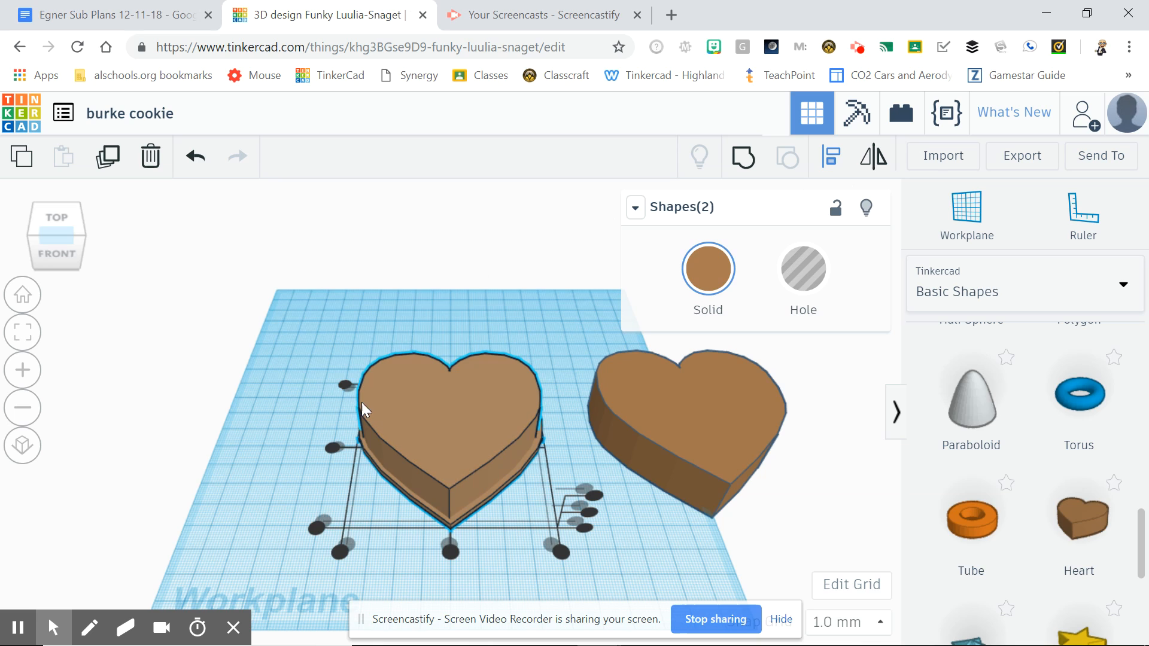
click(332, 447)
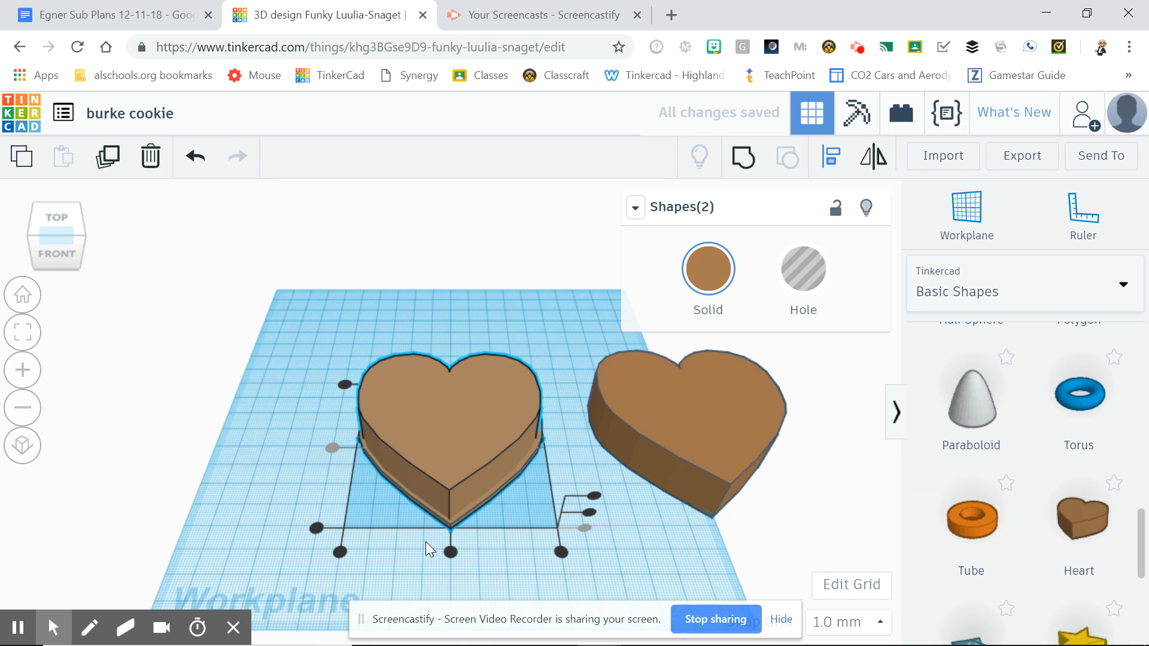
click(451, 552)
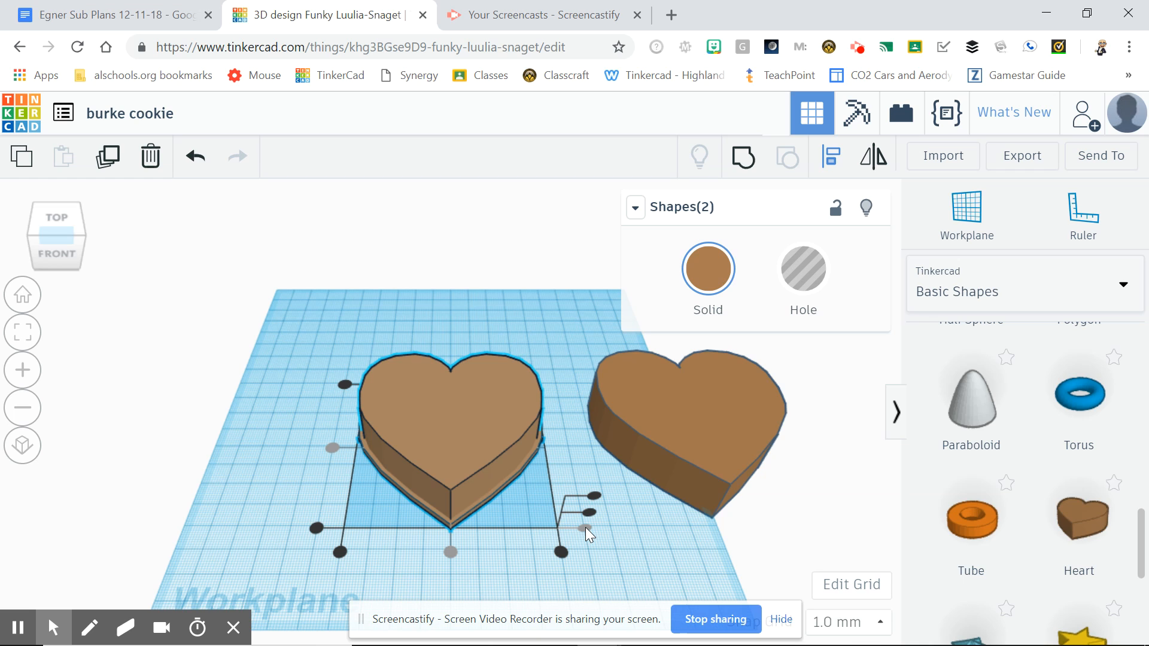
Try aligning the two stacked hearts vertically, first at their tops and then at their middles
click(54, 246)
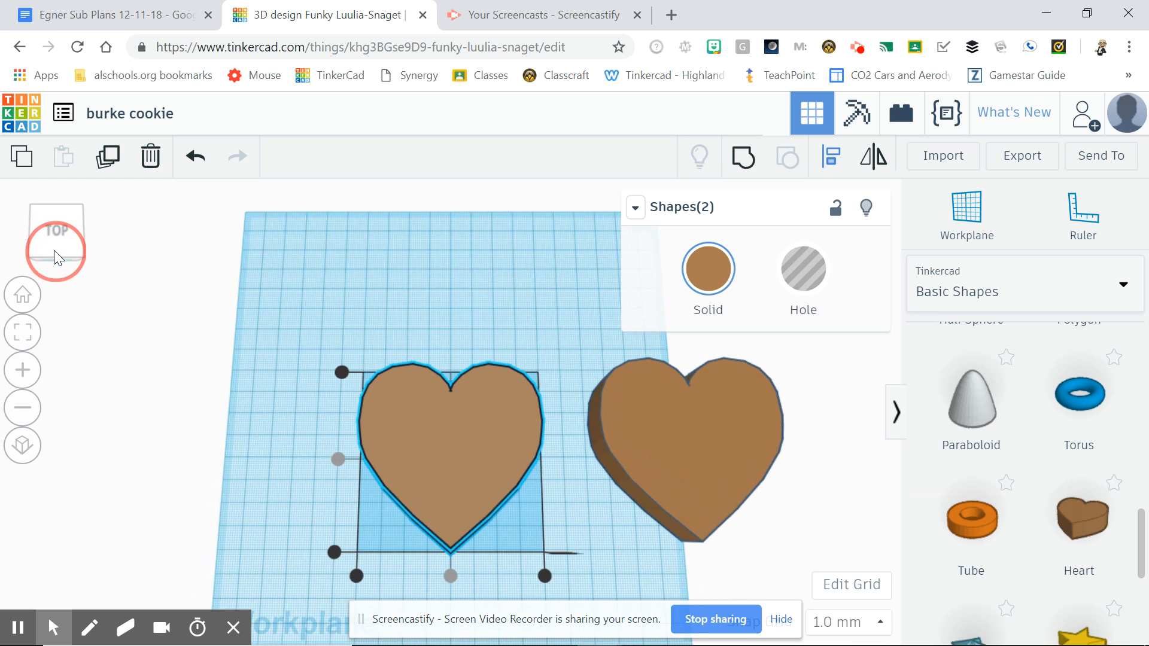
drag(54, 252, 54, 249)
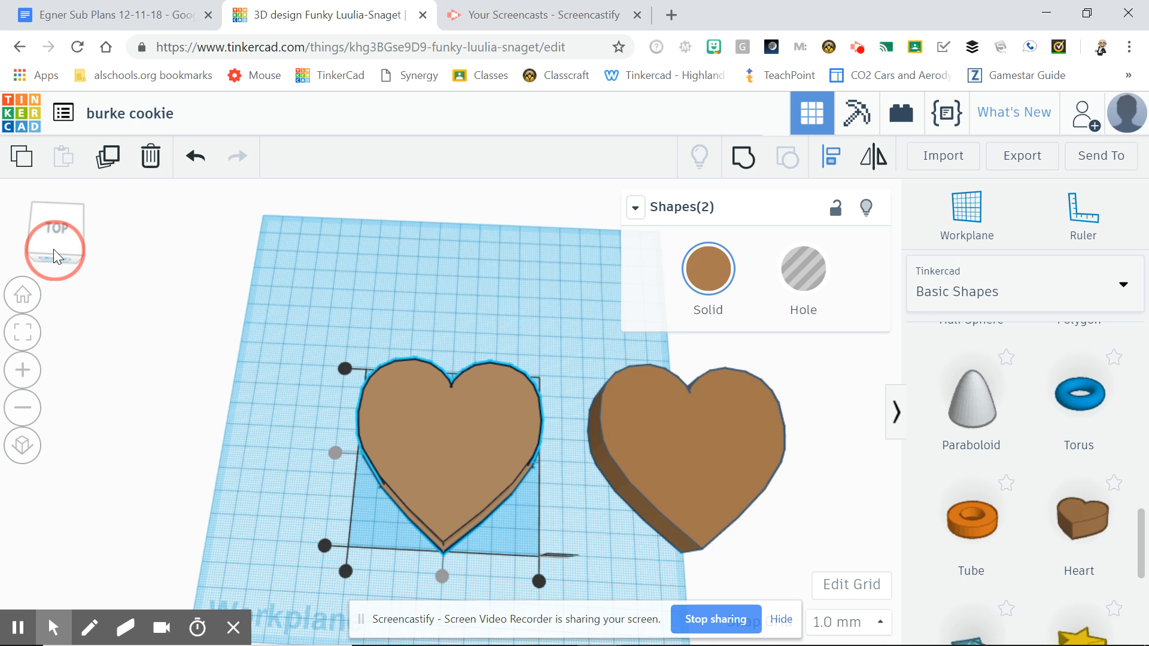
click(53, 249)
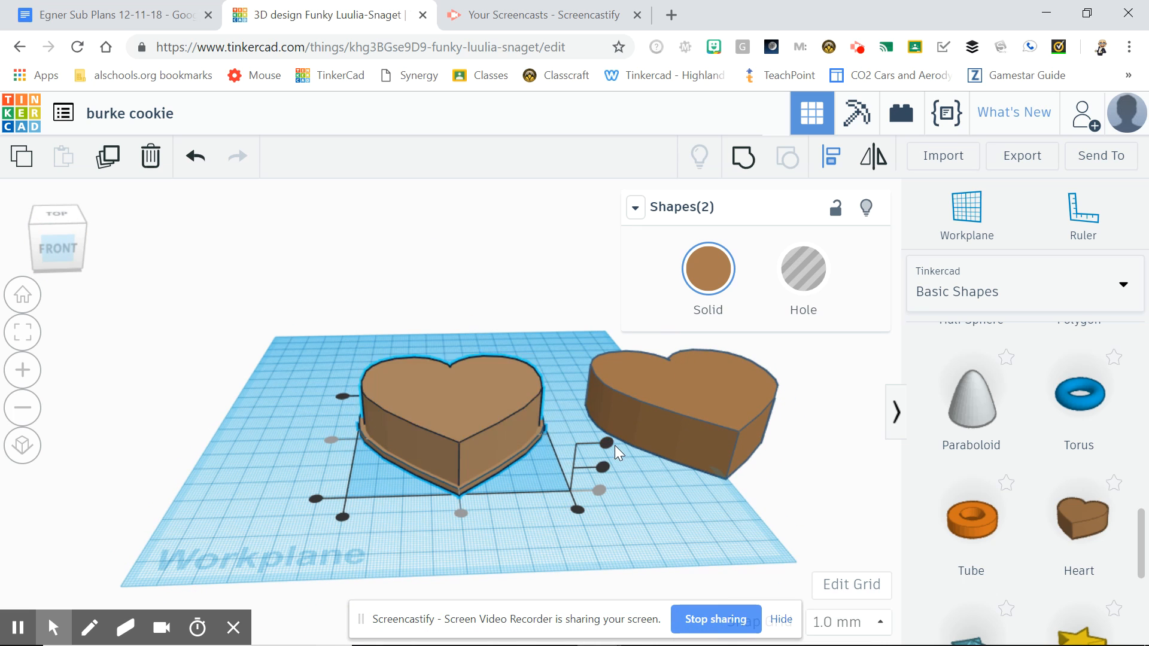
drag(615, 445, 612, 445)
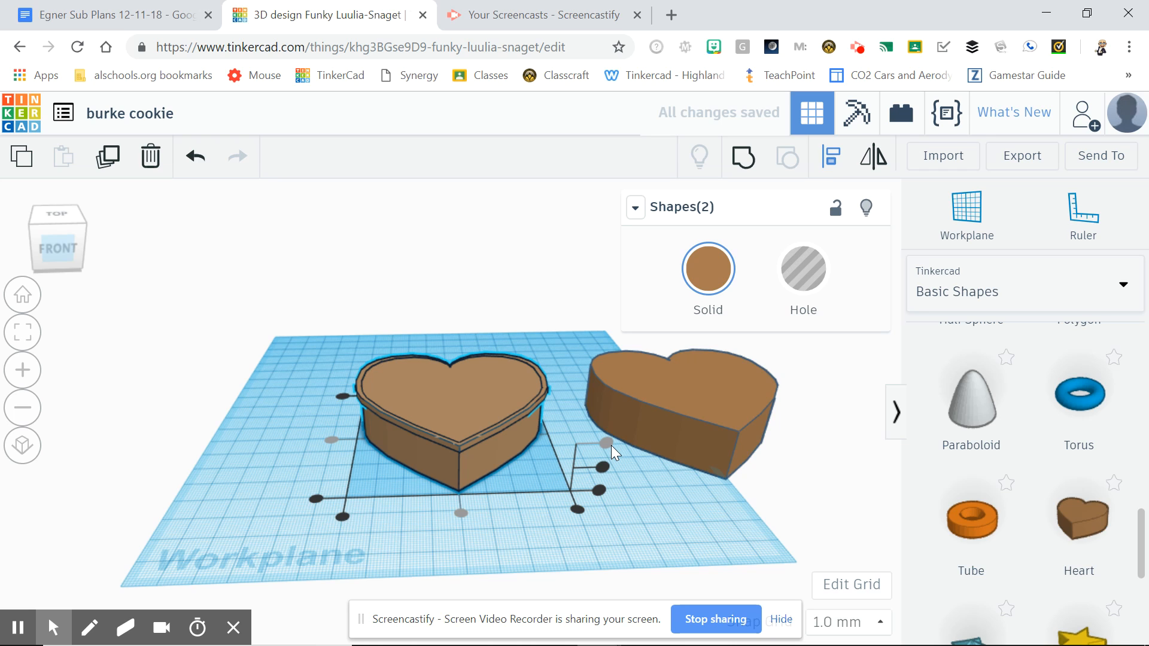
drag(606, 484, 603, 468)
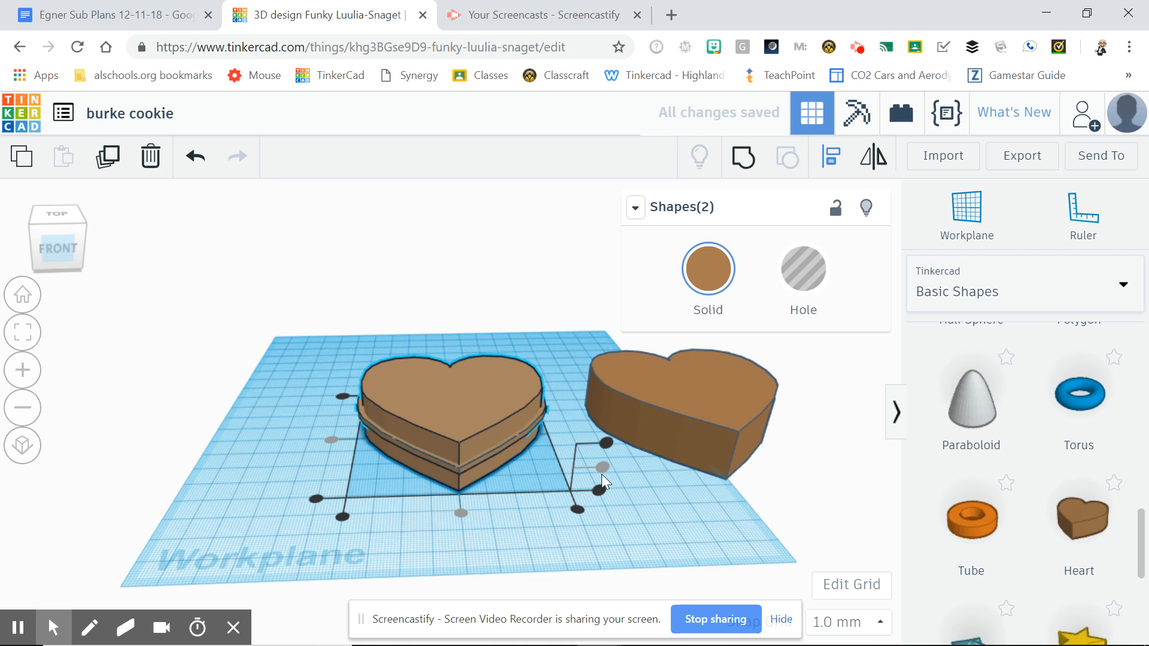
Align the bottoms of the two stacked hearts and group them into one shape
drag(599, 484, 599, 490)
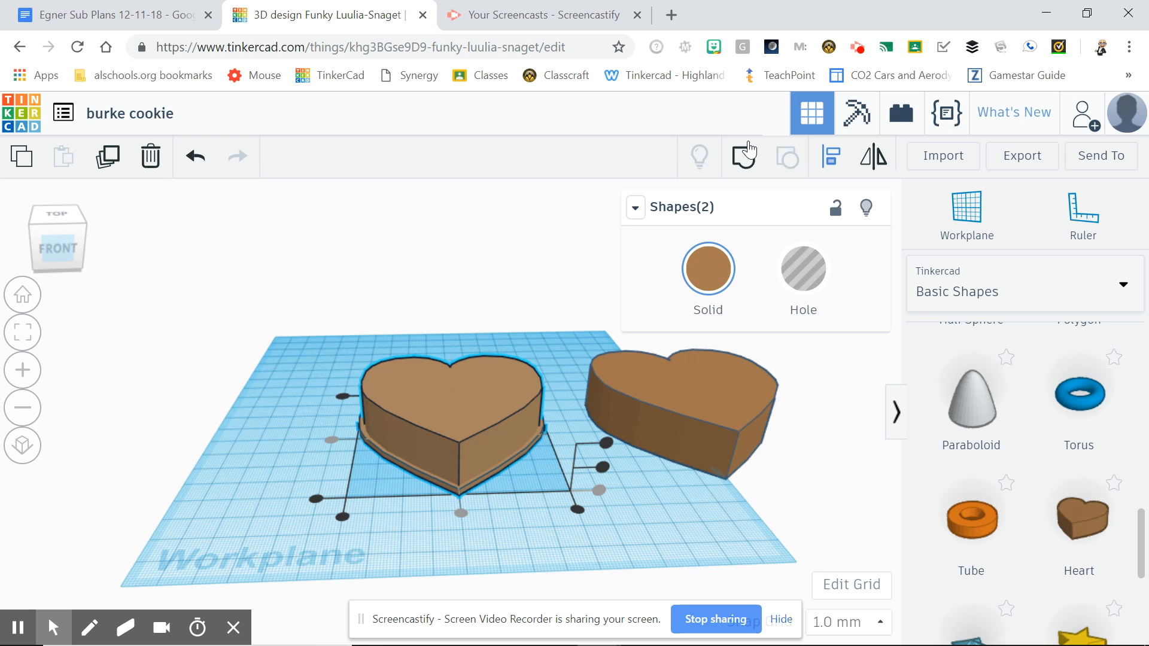
click(743, 160)
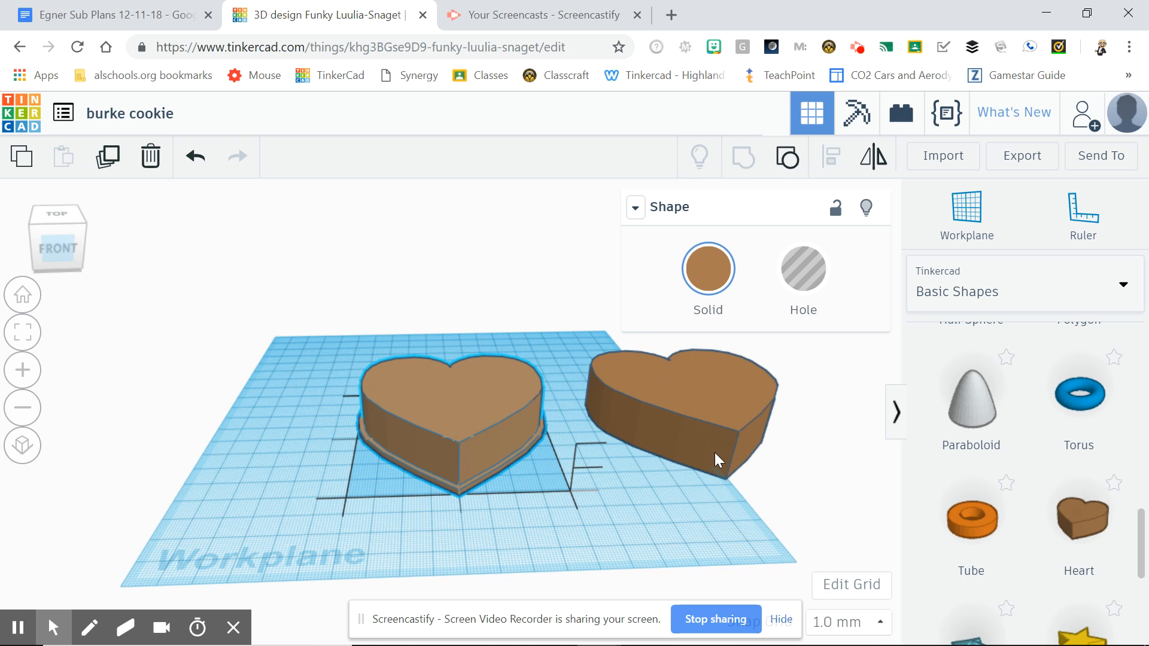
Set the length and width of the separate heart on the right to 73 mm each
click(714, 430)
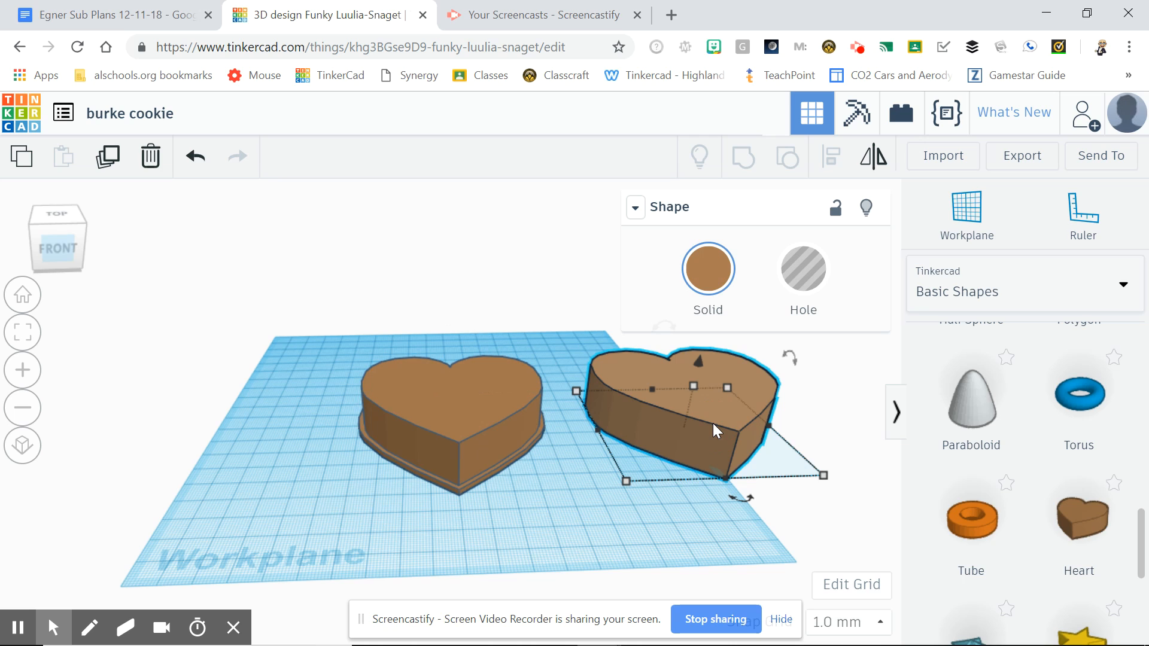
click(626, 482)
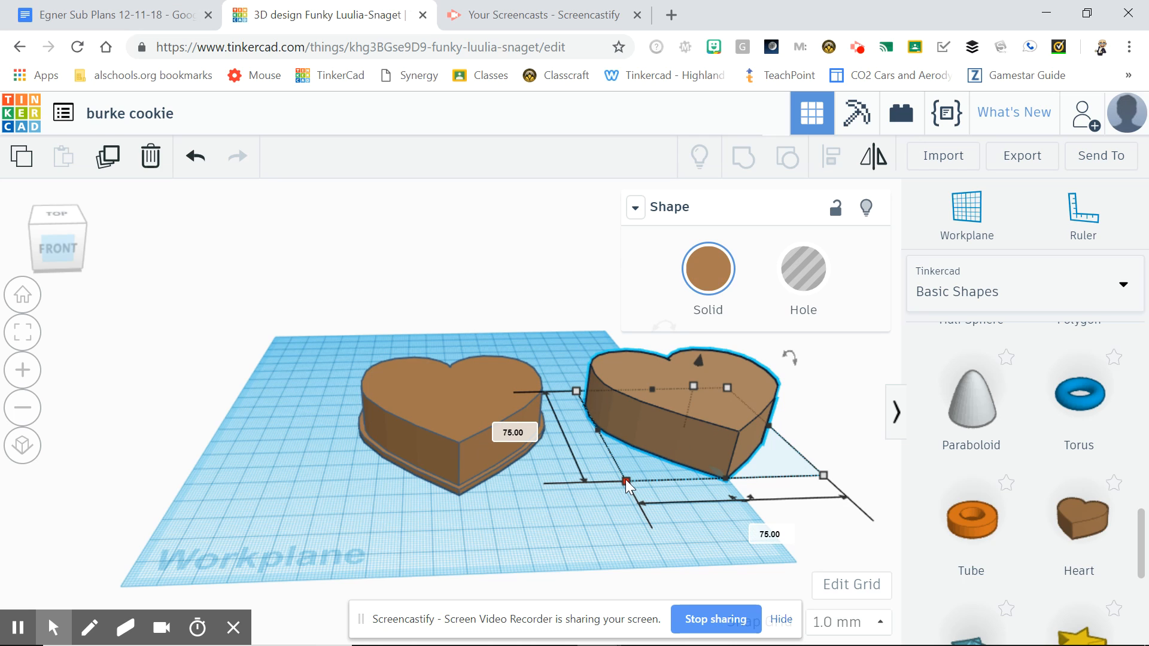
click(520, 433)
text(73)
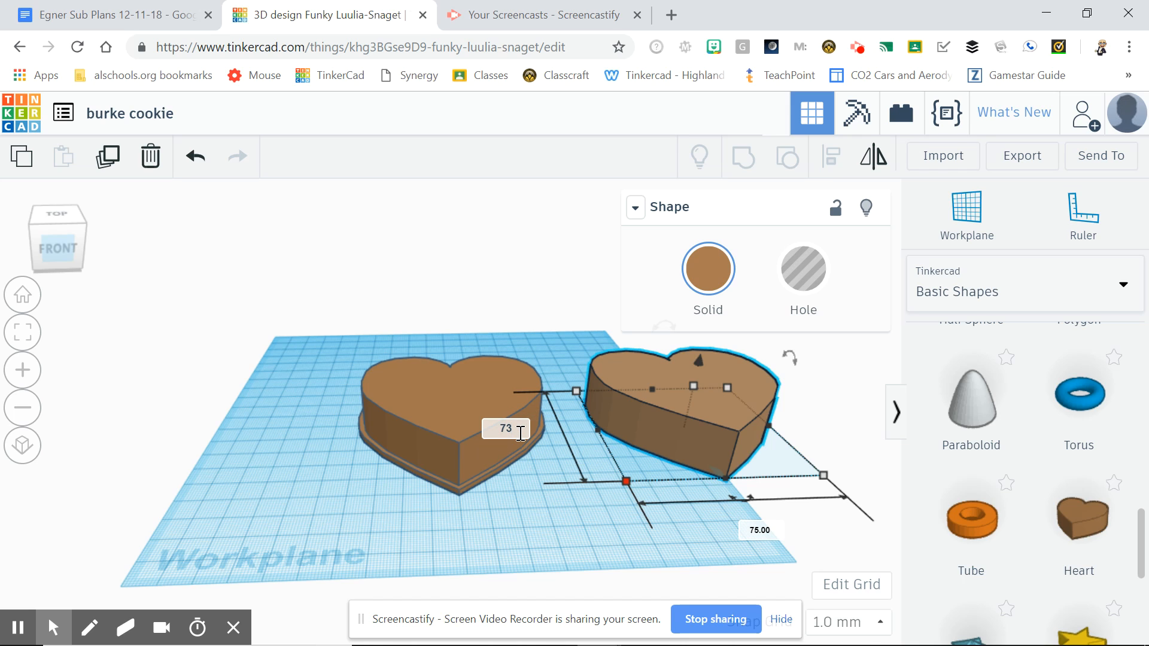
key(Return)
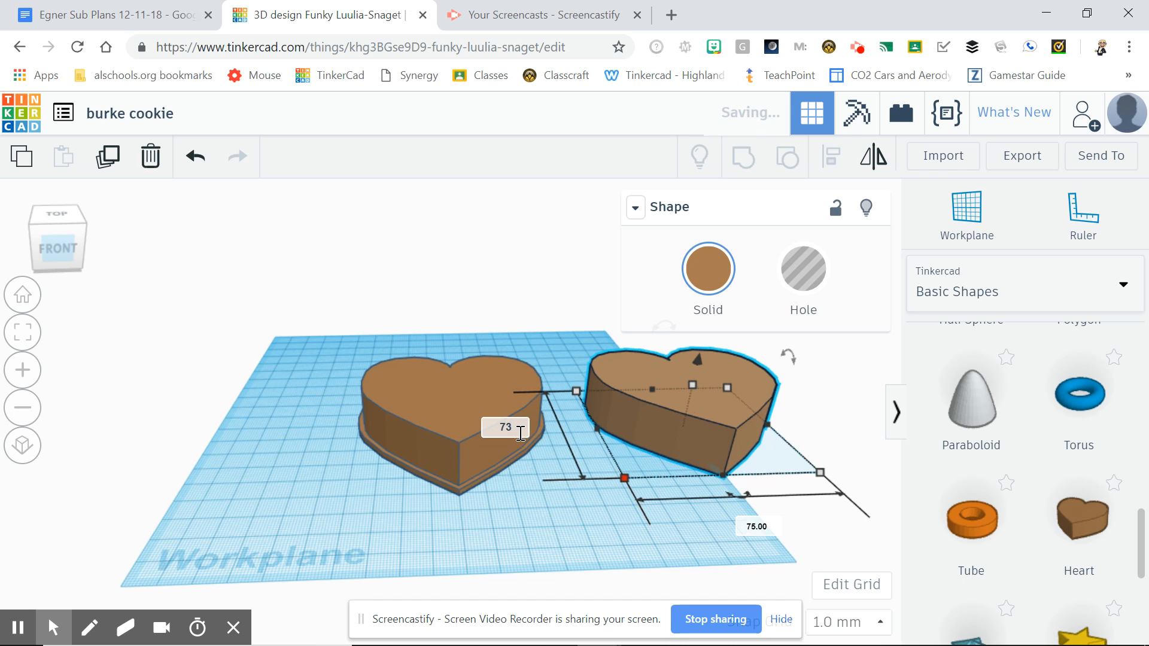
click(764, 529)
key(BackSpace)
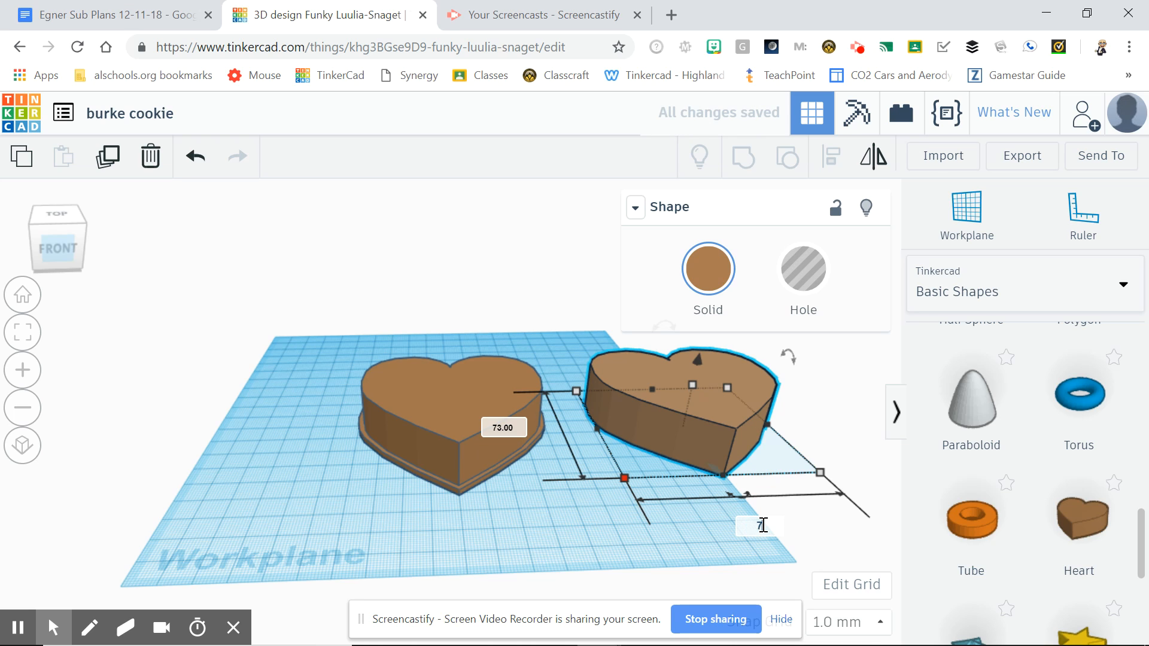
text(73)
key(Return)
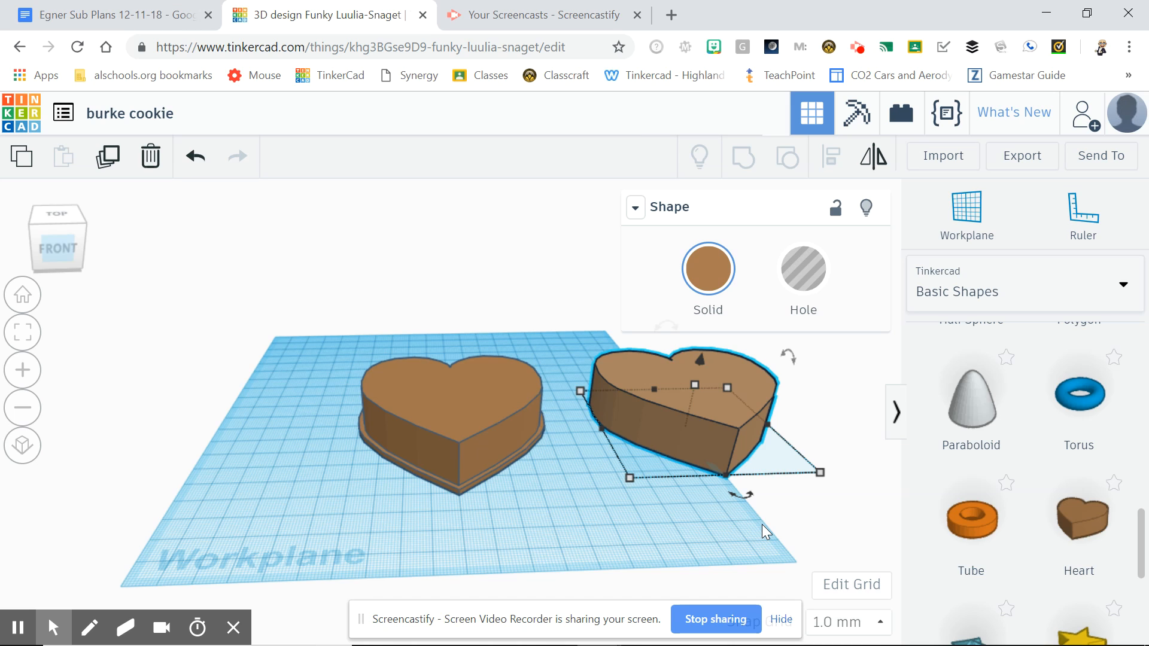
Turn the 73 mm heart into a hole and stretch its height to about 44 mm
click(803, 274)
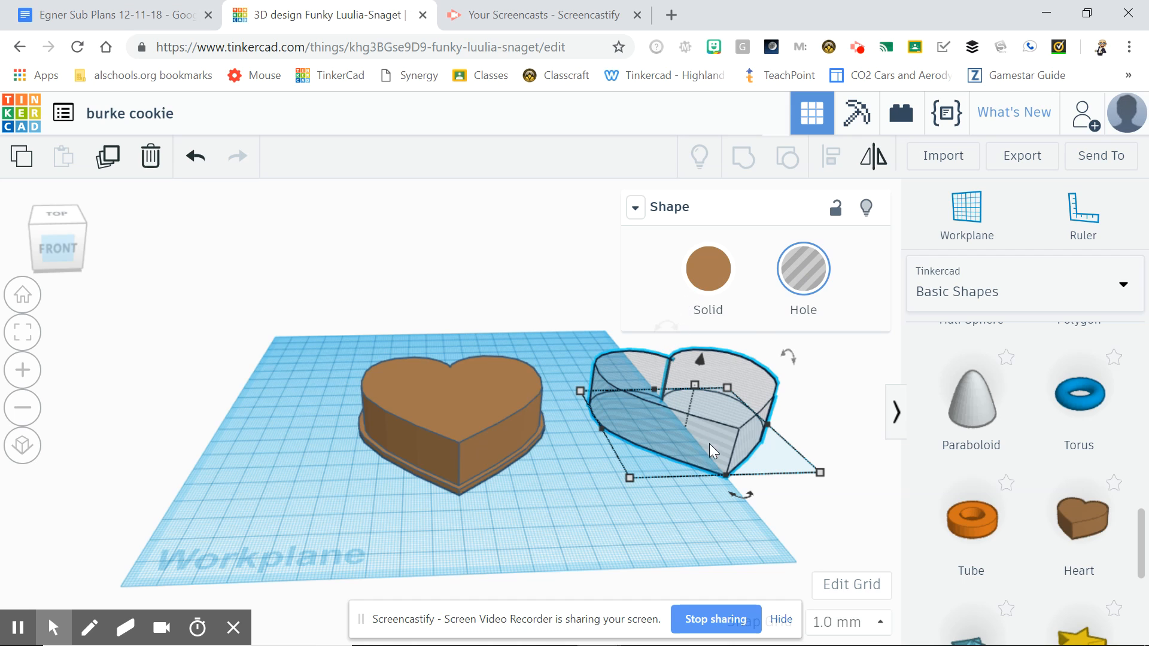
drag(735, 407, 668, 339)
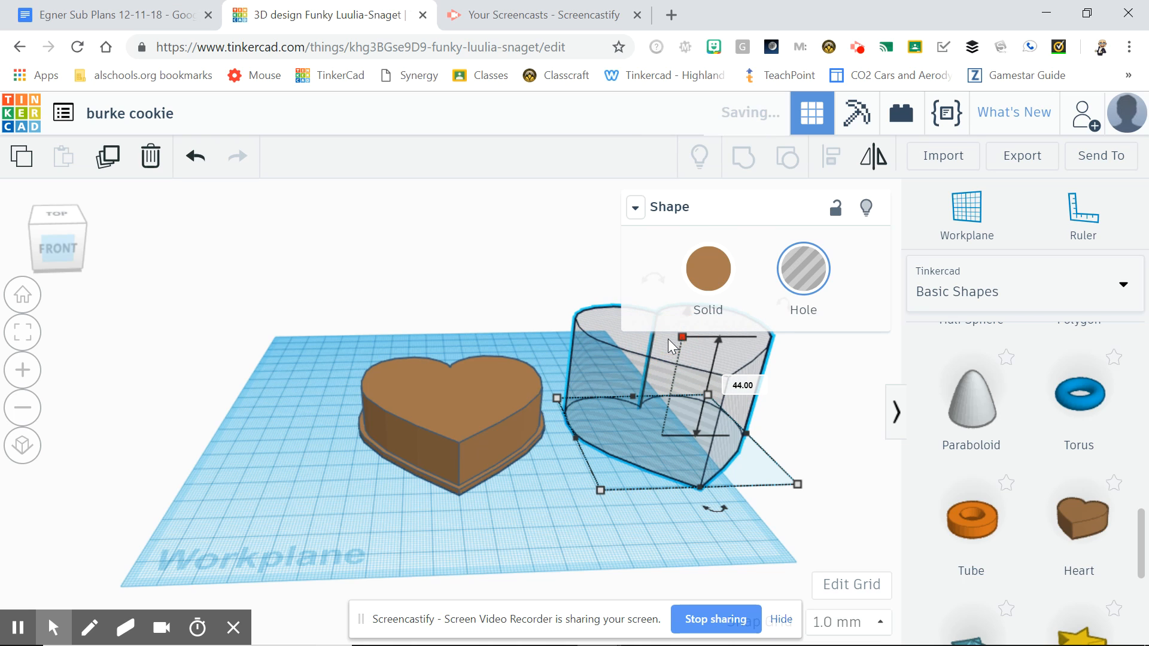
click(548, 544)
Move the tall hole heart about 87 mm to the left onto the grouped heart and select both shapes
click(711, 412)
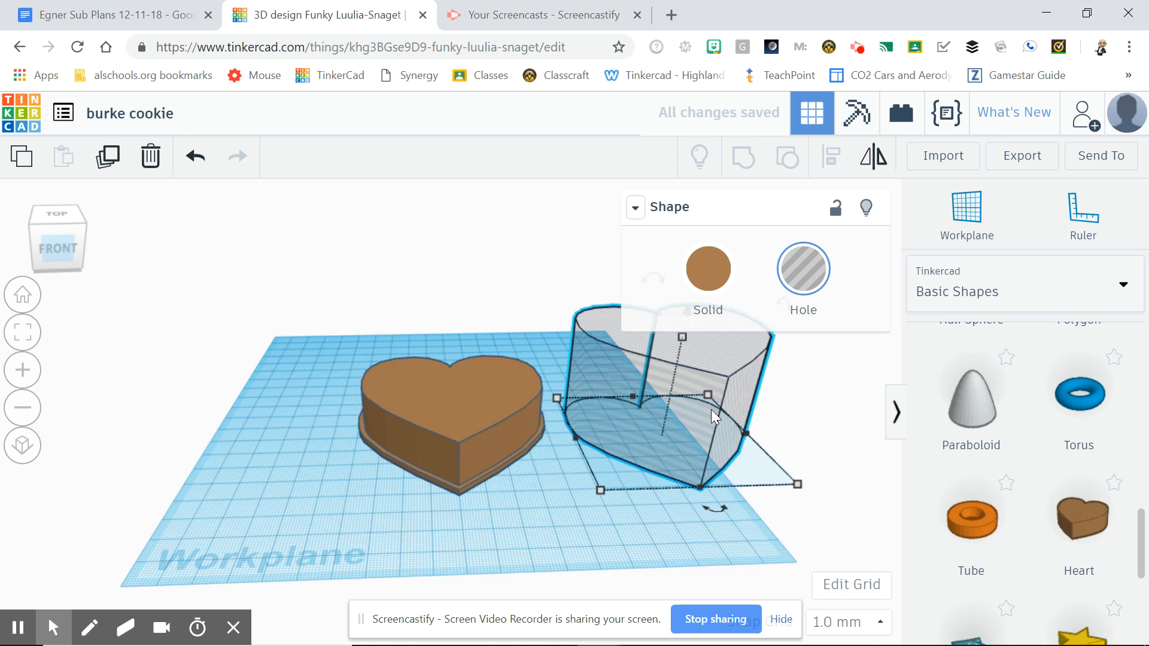
drag(680, 411, 432, 412)
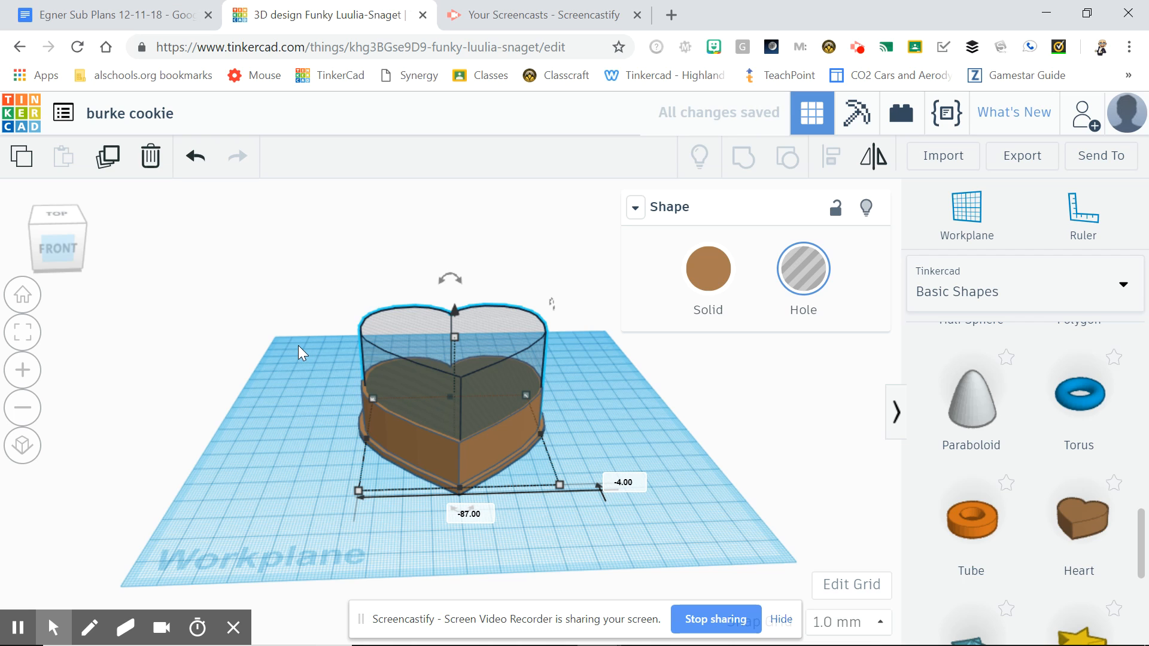
click(307, 274)
drag(307, 274, 596, 536)
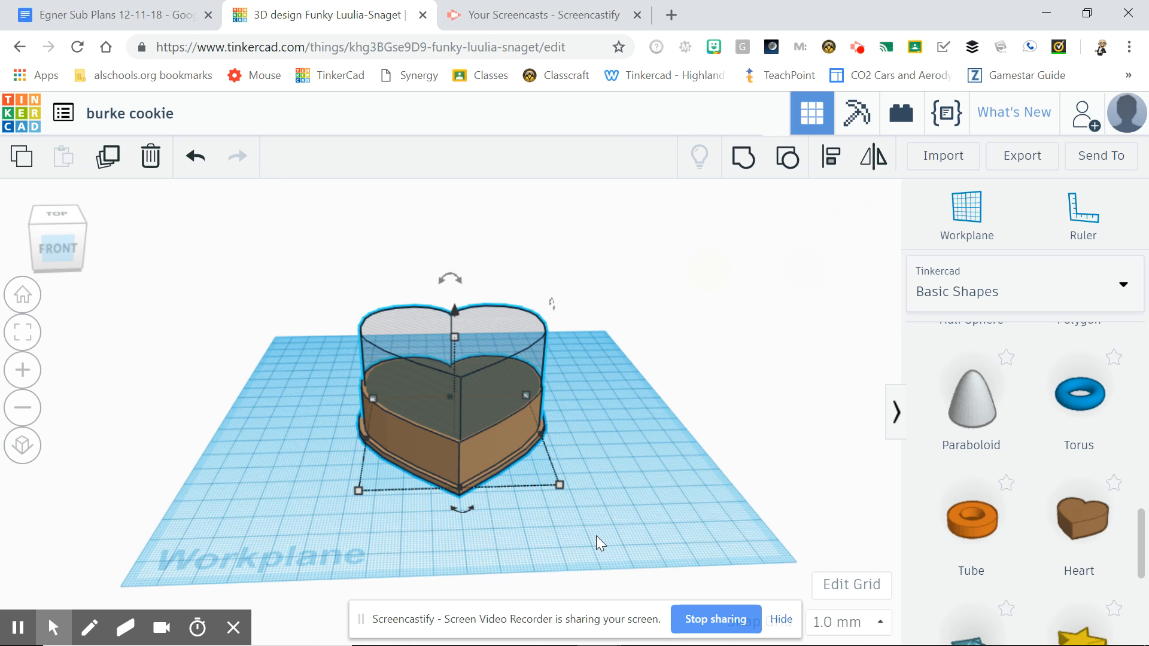
Align the hole heart with the grouped heart so both are centred on each other in width and depth
click(832, 161)
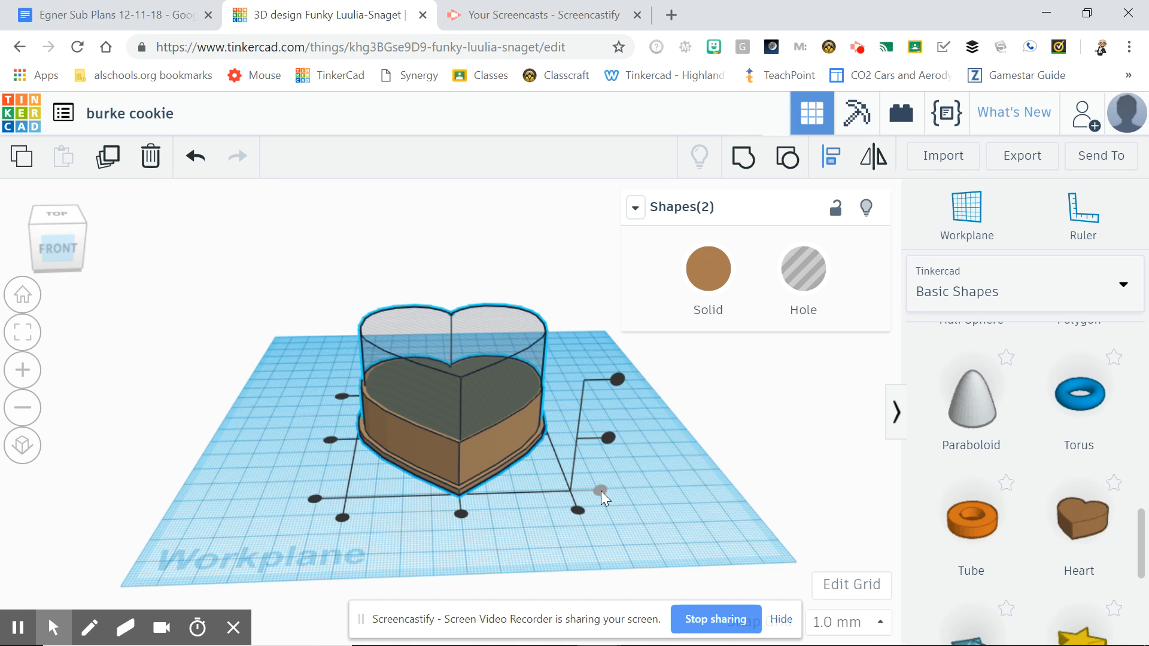
click(462, 511)
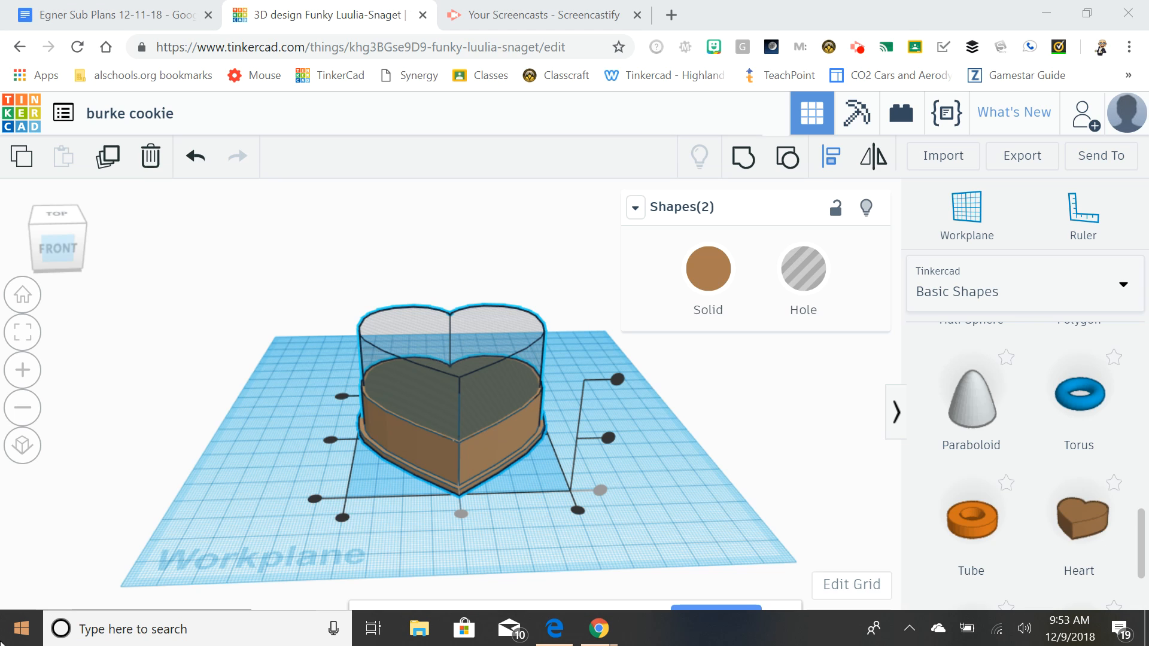
click(331, 440)
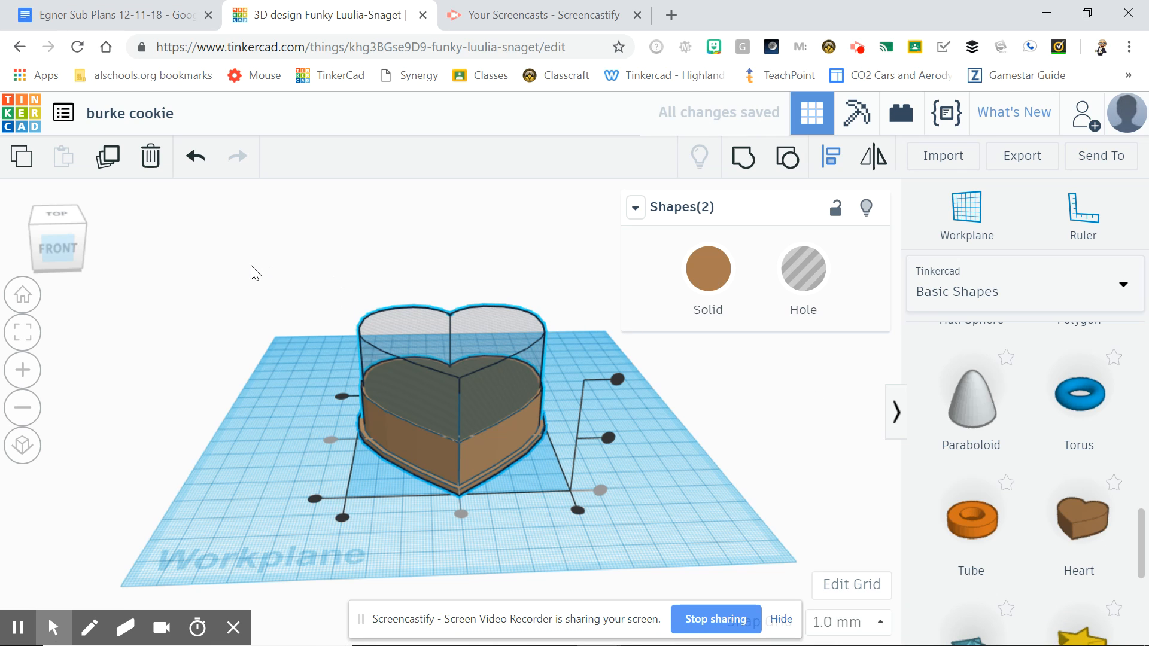
Group the hole heart with the solid heart to cut out the cookie cutter's interior, and deselect the shape
drag(250, 266, 605, 578)
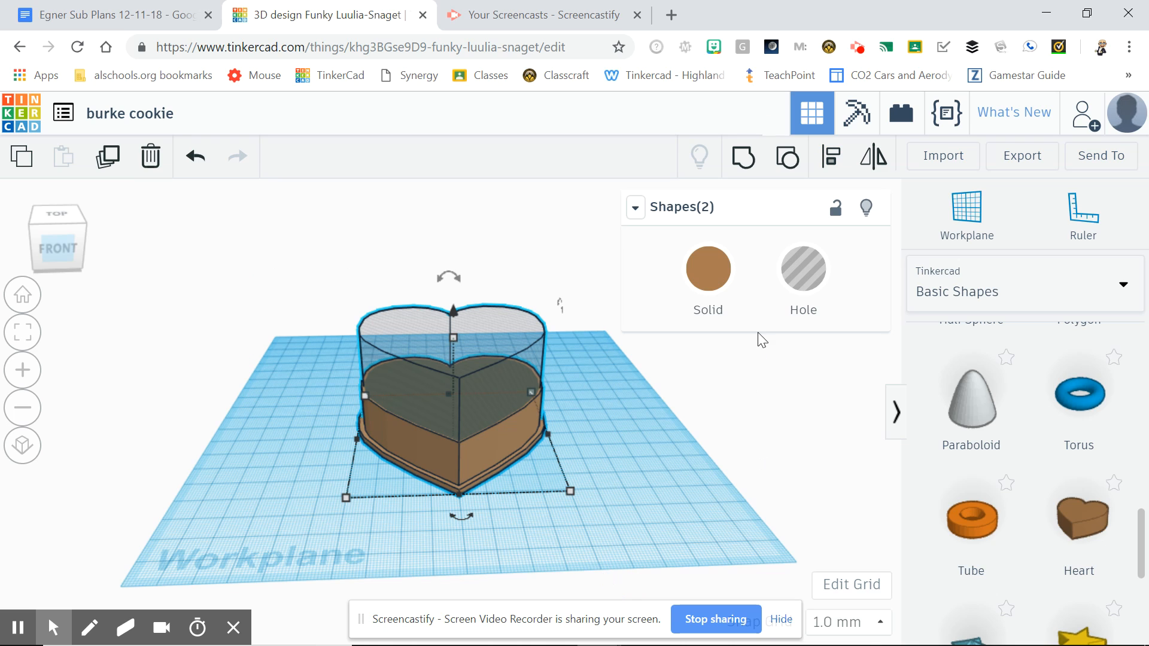
click(743, 161)
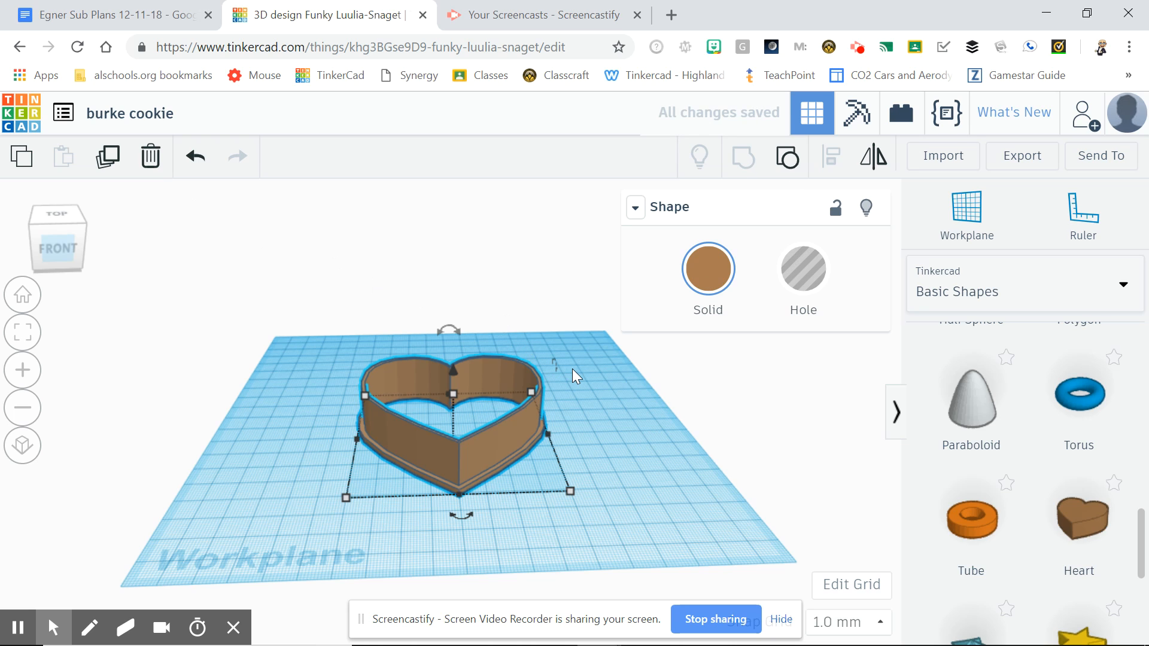
click(578, 384)
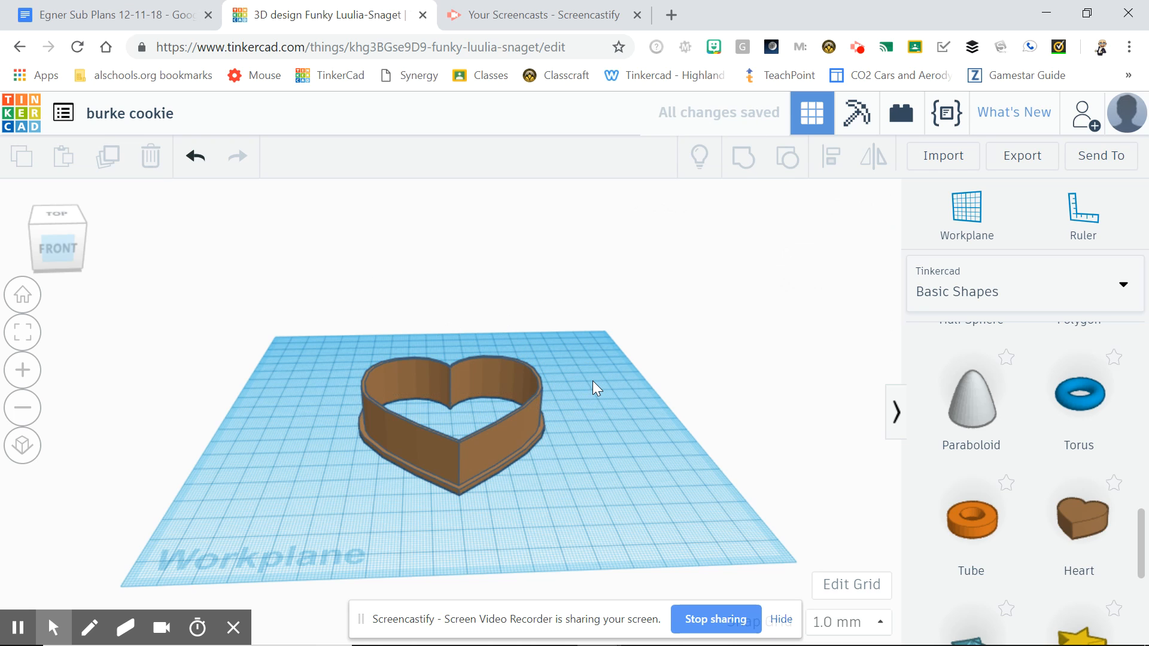
click(69, 231)
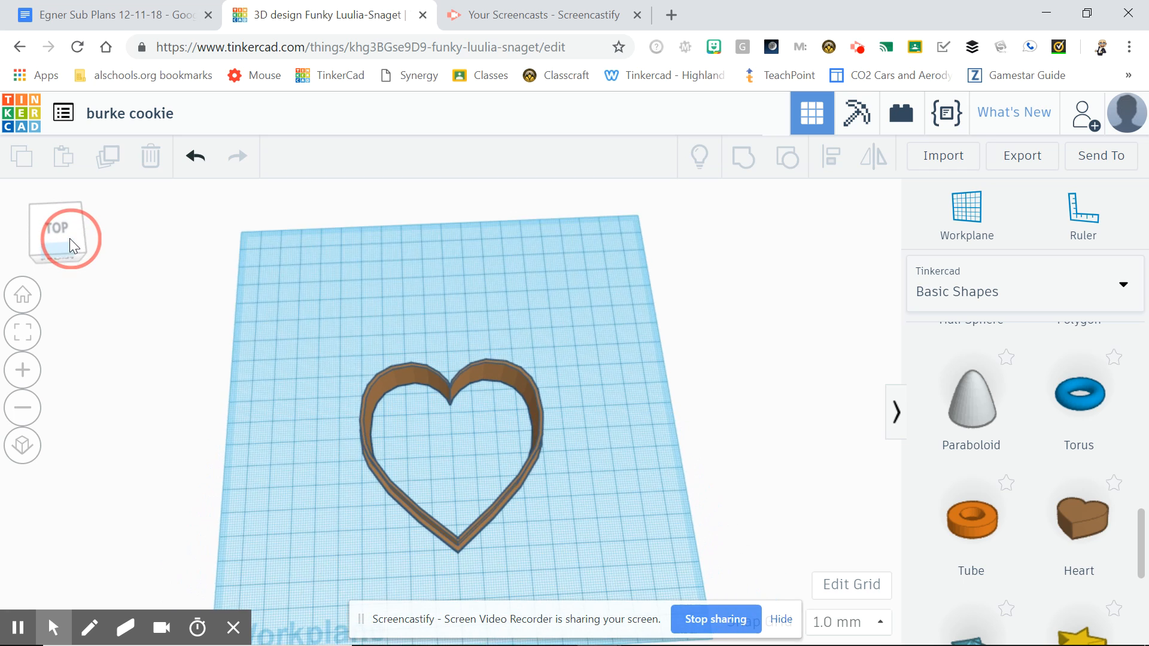
mouse_move(69, 250)
mouse_down()
mouse_move(63, 224)
mouse_move(53, 248)
mouse_move(71, 241)
mouse_move(63, 254)
mouse_up()
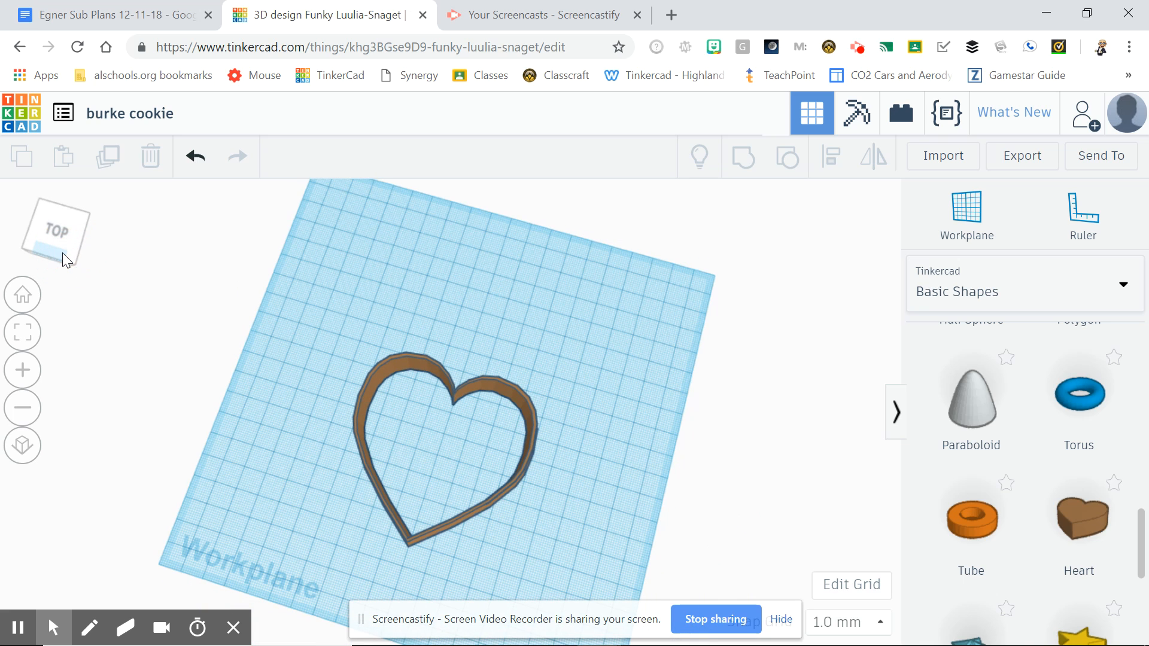